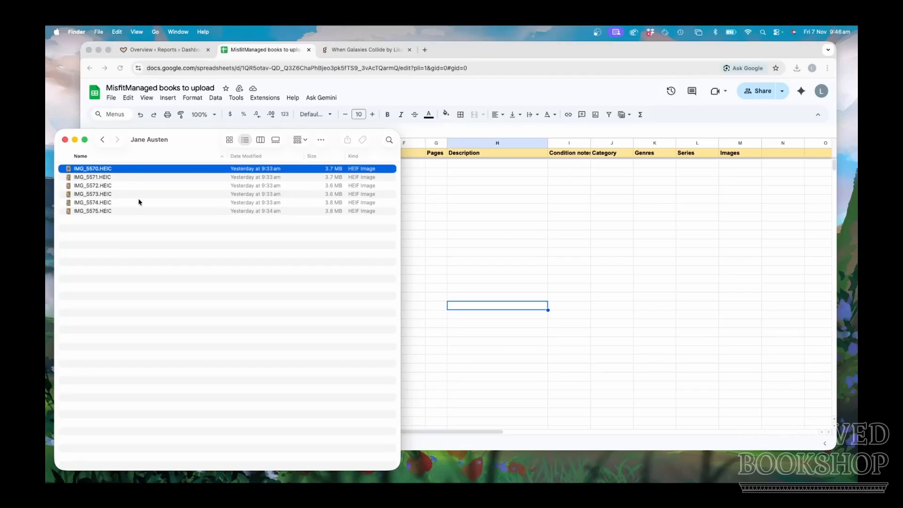
- Open the photo IMG_5570.HEIC from the Jane Austen folder and place its window beside the spreadsheet columns
{"action": "left_click", "coordinate": [140, 259]}
{"action": "left_click", "coordinate": [121, 170]}
{"action": "double_click", "coordinate": [121, 169]}
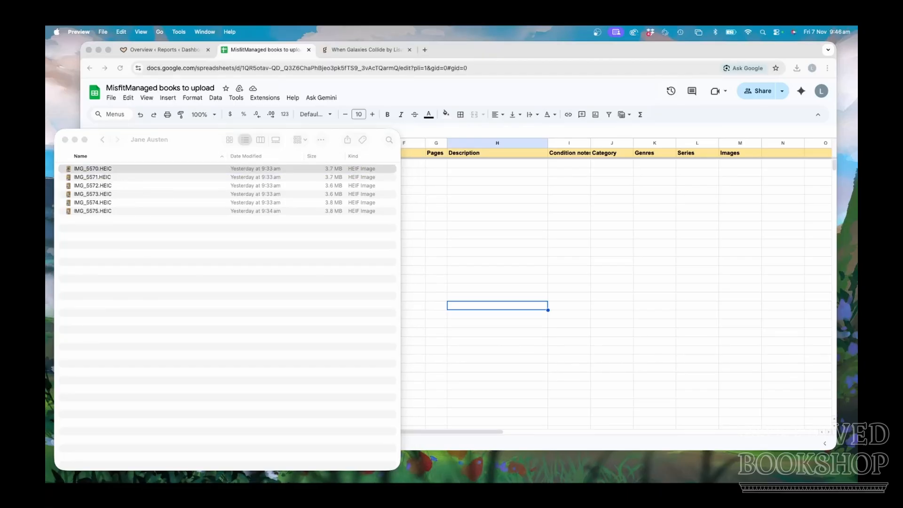
{"action": "left_click_drag", "start_coordinate": [9, 89], "coordinate": [262, 101]}
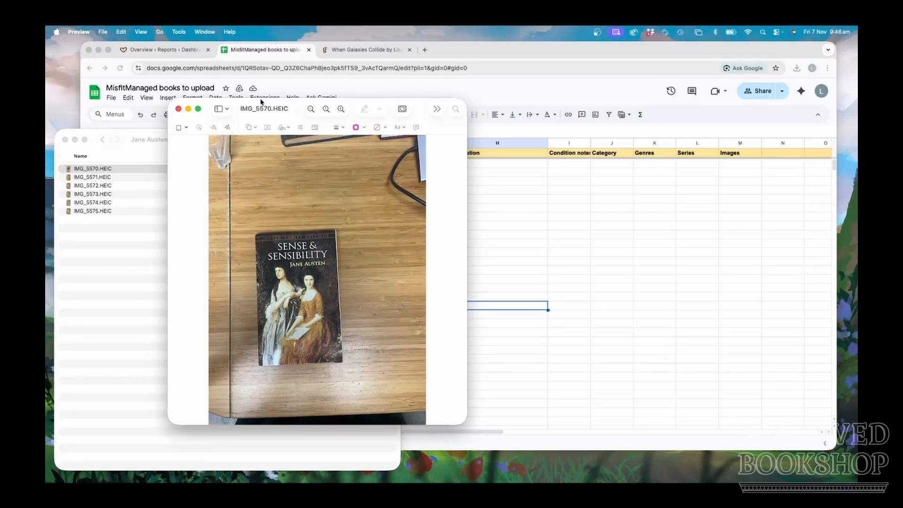
{"action": "left_click_drag", "start_coordinate": [261, 101], "coordinate": [201, 79]}
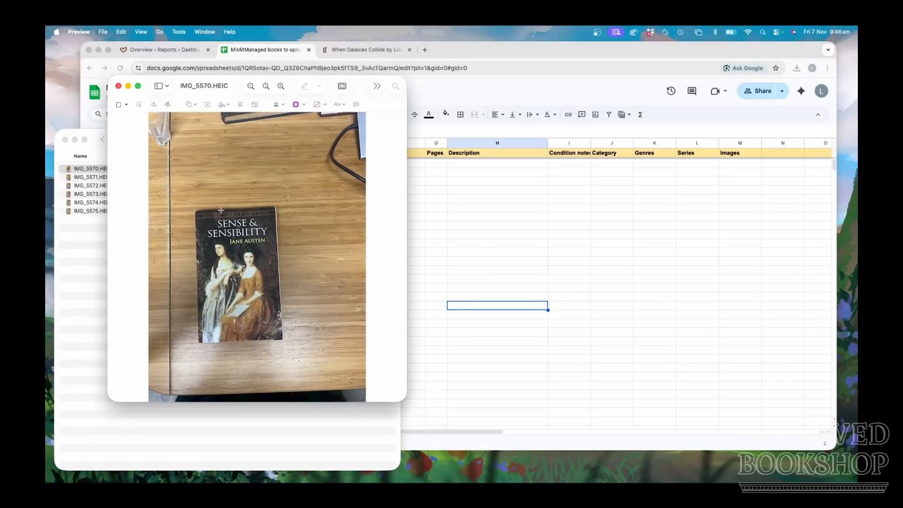
- Crop IMG_5570.HEIC closely around the Sense & Sensibility front cover
{"action": "left_click_drag", "start_coordinate": [191, 203], "coordinate": [288, 344]}
{"action": "left_click", "coordinate": [184, 32]}
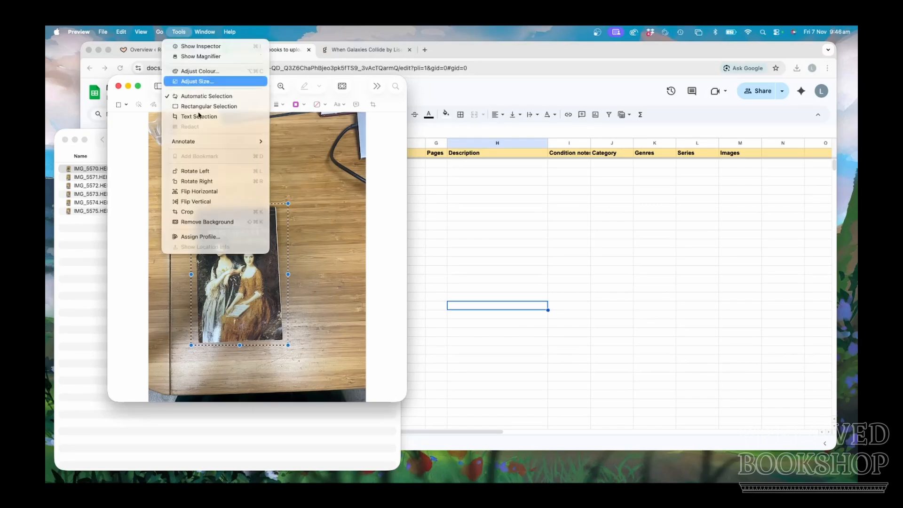
{"action": "left_click", "coordinate": [195, 209]}
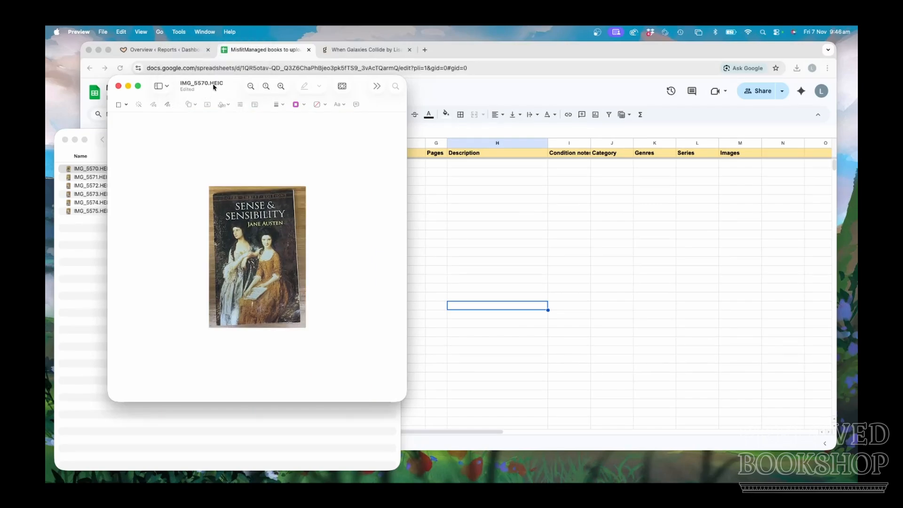
{"action": "left_click_drag", "start_coordinate": [228, 82], "coordinate": [223, 81]}
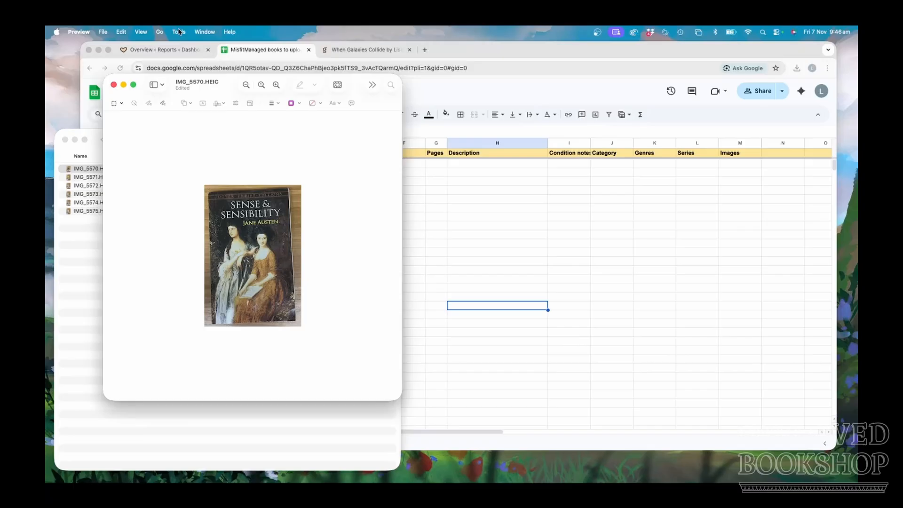
- Resize the cropped front cover photo proportionally to a width of 1000 pixels
{"action": "left_click", "coordinate": [178, 32]}
{"action": "left_click", "coordinate": [185, 30]}
{"action": "left_click", "coordinate": [185, 31]}
{"action": "left_click", "coordinate": [193, 83]}
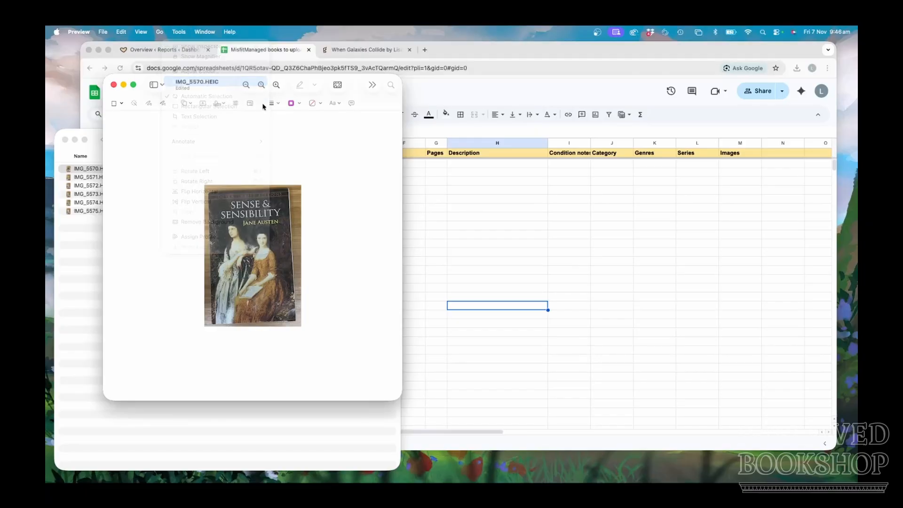
{"action": "type", "text": "1"}
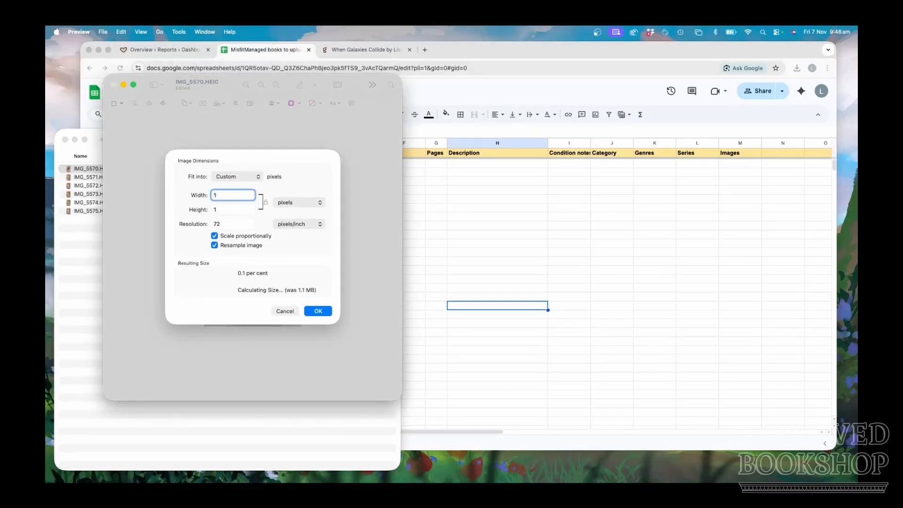
{"action": "type", "text": "000"}
{"action": "key", "text": "Return"}
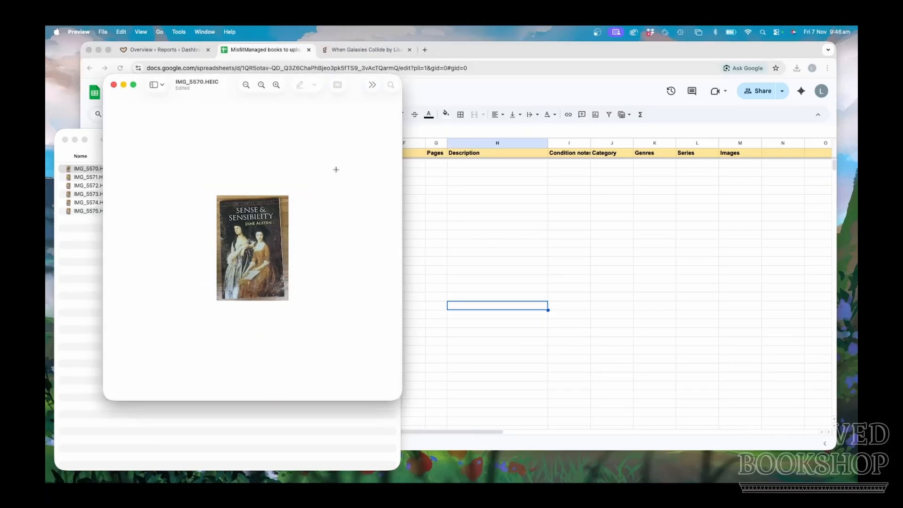
{"action": "left_click_drag", "start_coordinate": [210, 89], "coordinate": [197, 86]}
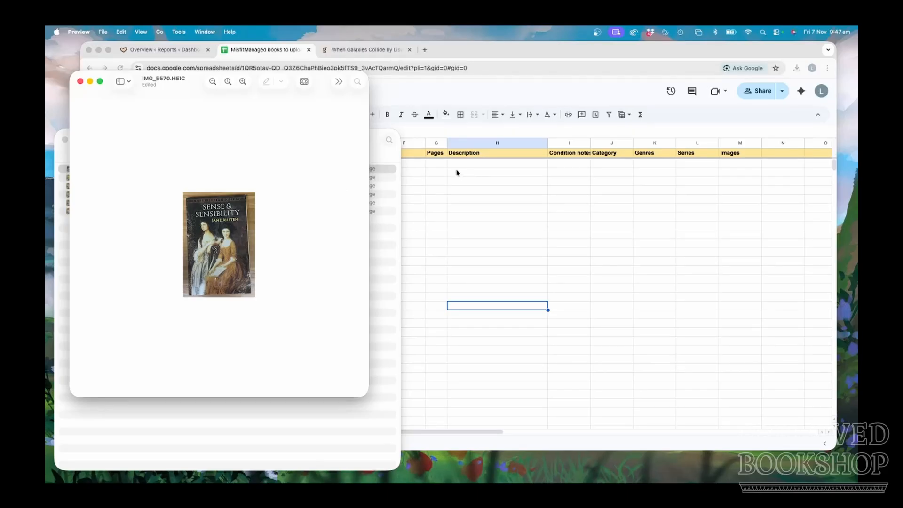
{"action": "left_click", "coordinate": [443, 168]}
{"action": "left_click", "coordinate": [409, 165]}
{"action": "left_click", "coordinate": [180, 166]}
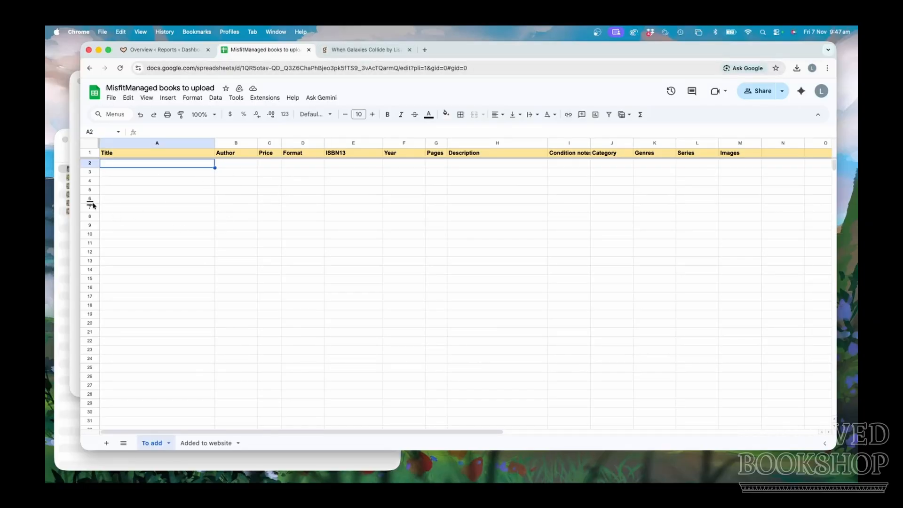
- Open the back cover photo IMG_5571.HEIC and enlarge it until the ISBN is readable
{"action": "left_click", "coordinate": [57, 248]}
{"action": "double_click", "coordinate": [99, 179]}
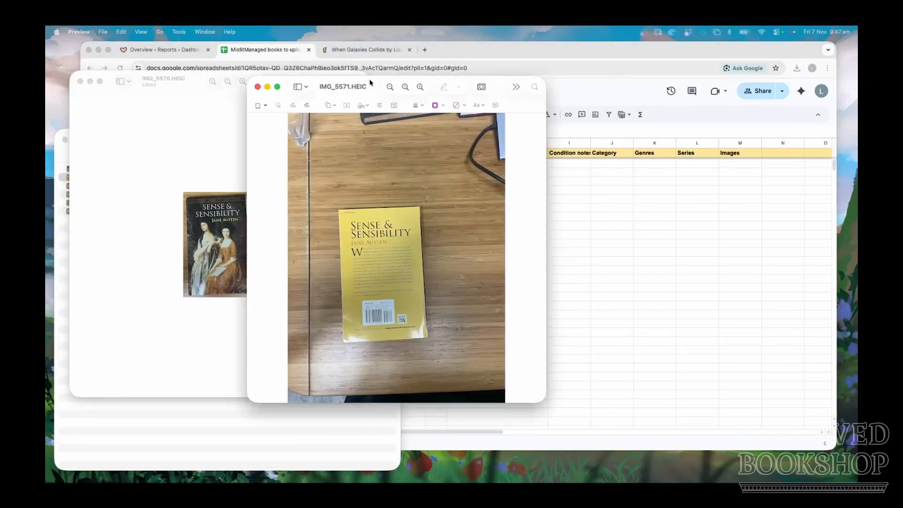
{"action": "left_click_drag", "start_coordinate": [412, 377], "coordinate": [471, 448]}
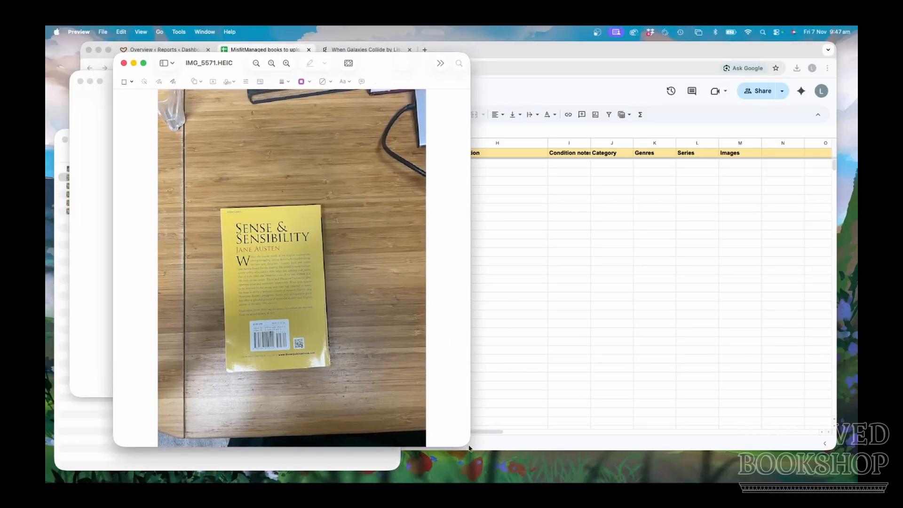
{"action": "scroll", "coordinate": [282, 303], "scroll_direction": "up", "scroll_amount": 5}
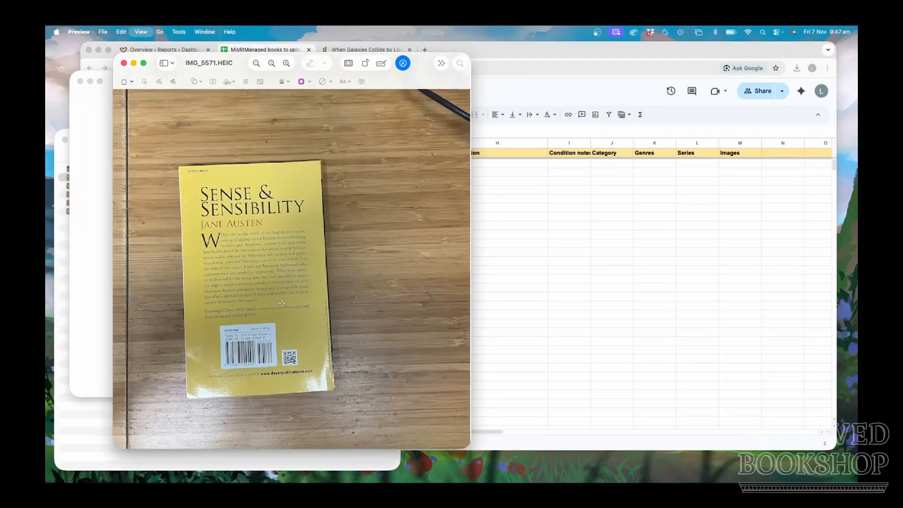
{"action": "scroll", "coordinate": [282, 305], "scroll_direction": "right", "scroll_amount": 2}
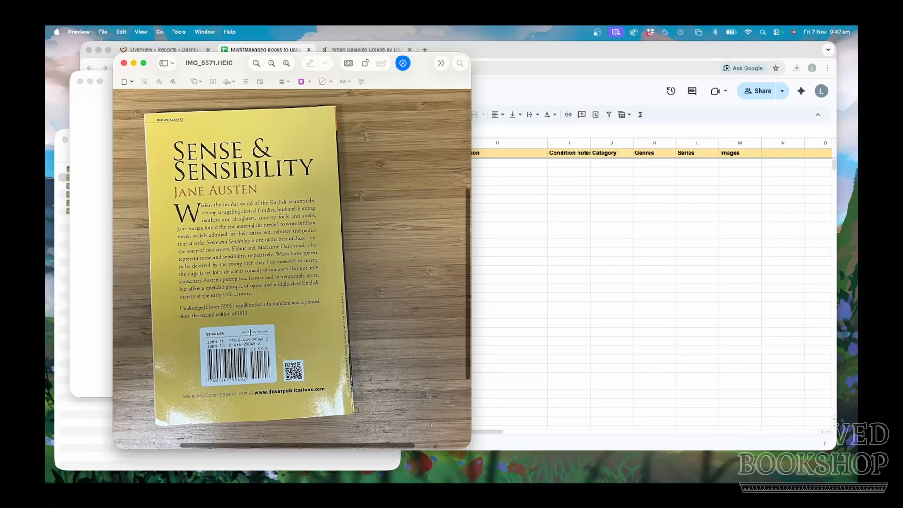
{"action": "left_click_drag", "start_coordinate": [244, 339], "coordinate": [231, 346]}
{"action": "left_click", "coordinate": [483, 60]}
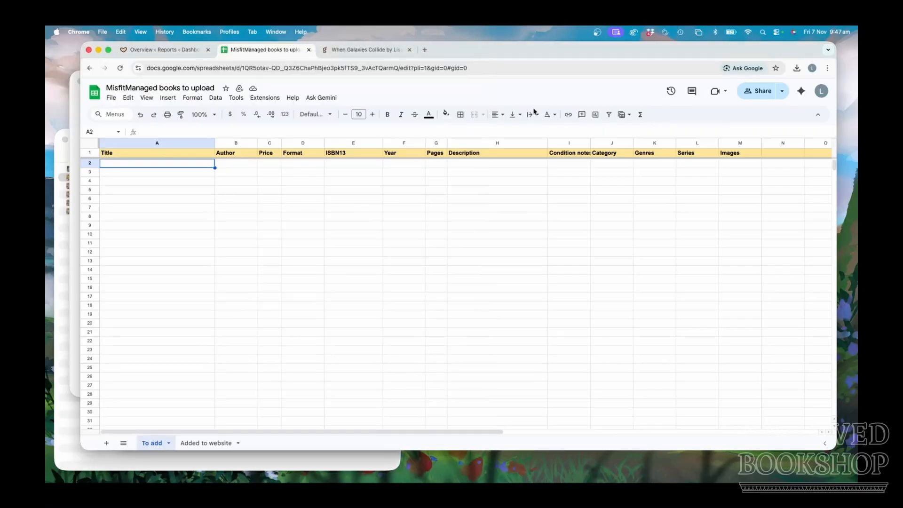
{"action": "left_click", "coordinate": [353, 164]}
{"action": "key", "text": "cmd+v"}
{"action": "double_click", "coordinate": [372, 166]}
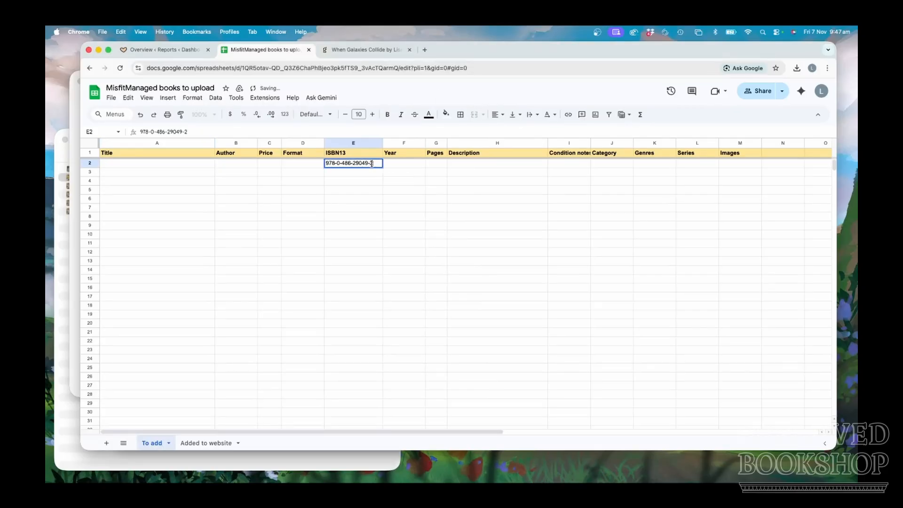
{"action": "key", "text": "BackSpace"}
{"action": "key", "text": "BackSpace"}
{"action": "key", "text": "BackSpace"}
{"action": "key", "text": "Left"}
{"action": "key", "text": "BackSpace"}
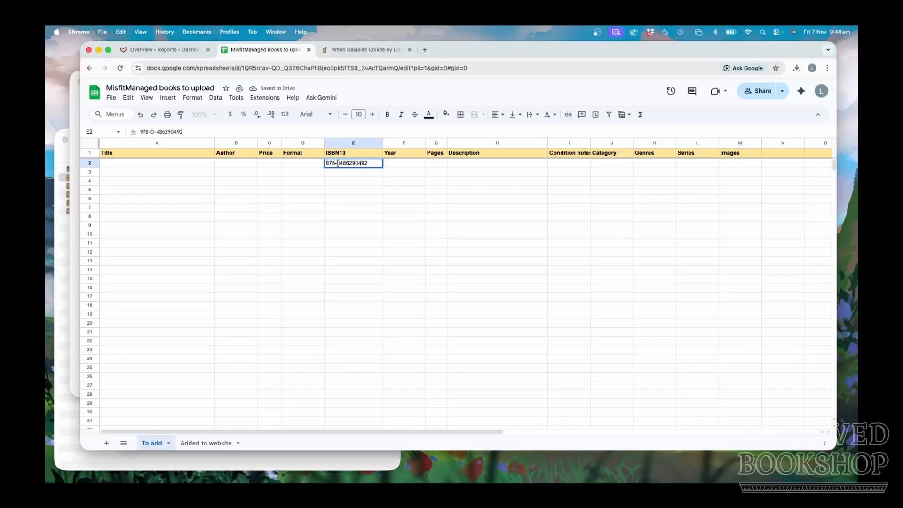
{"action": "double_click", "coordinate": [344, 163]}
{"action": "key", "text": "super+c"}
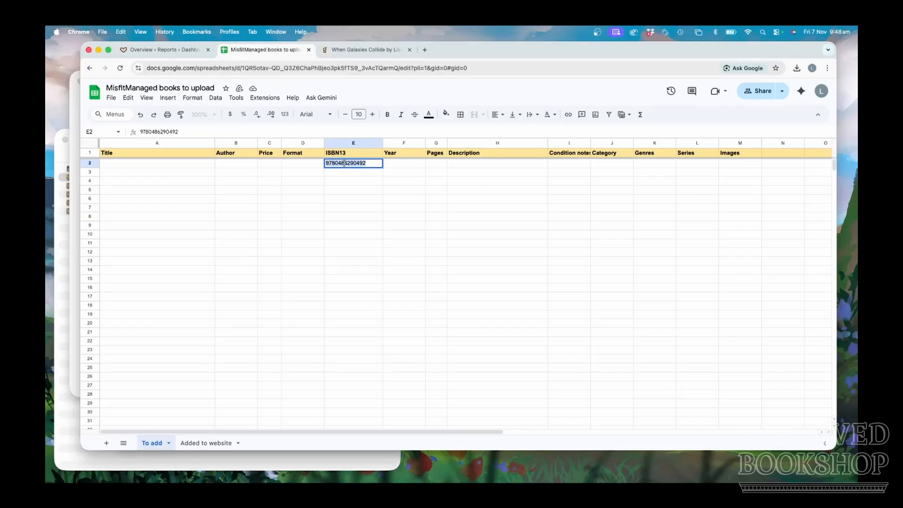
{"action": "left_click", "coordinate": [354, 51]}
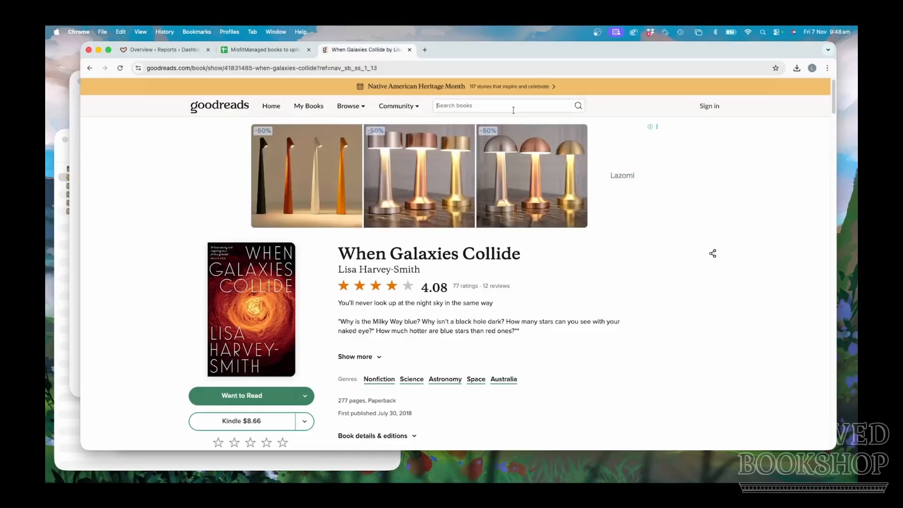
{"action": "left_click", "coordinate": [513, 106]}
{"action": "key", "text": "super+v"}
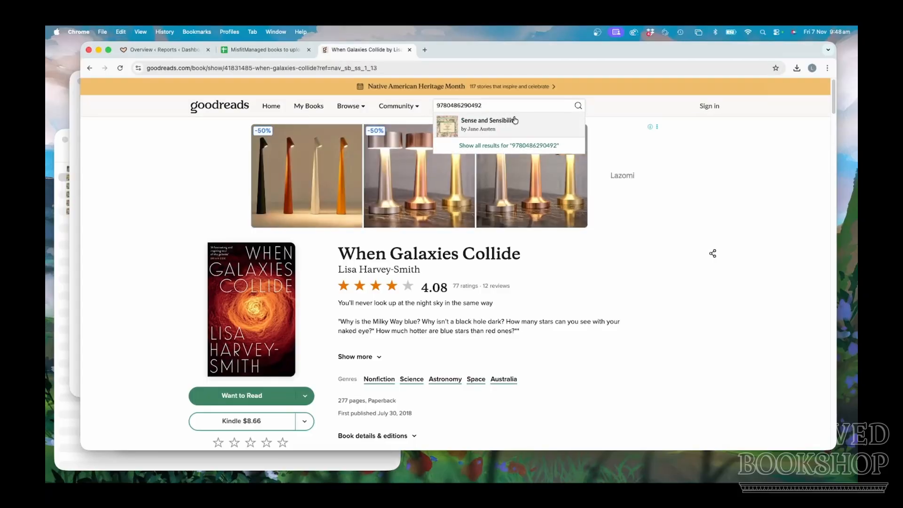
{"action": "left_click", "coordinate": [512, 122]}
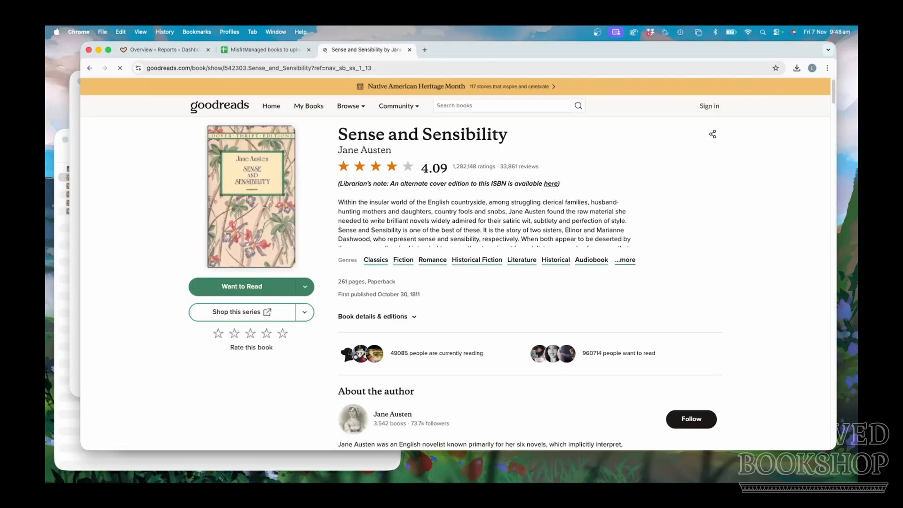
- Compare the photographed front and back covers with the Goodreads edition, and dismiss the sign-up prompt on the page
{"action": "key", "text": "super+Tab"}
{"action": "left_click_drag", "start_coordinate": [190, 61], "coordinate": [484, 63]}
{"action": "left_click", "coordinate": [288, 201]}
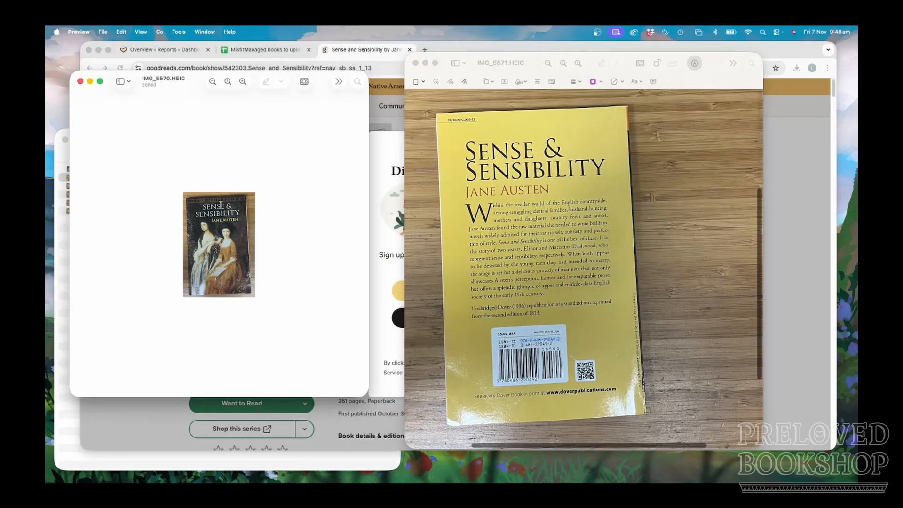
{"action": "left_click", "coordinate": [394, 143]}
{"action": "left_click", "coordinate": [528, 147]}
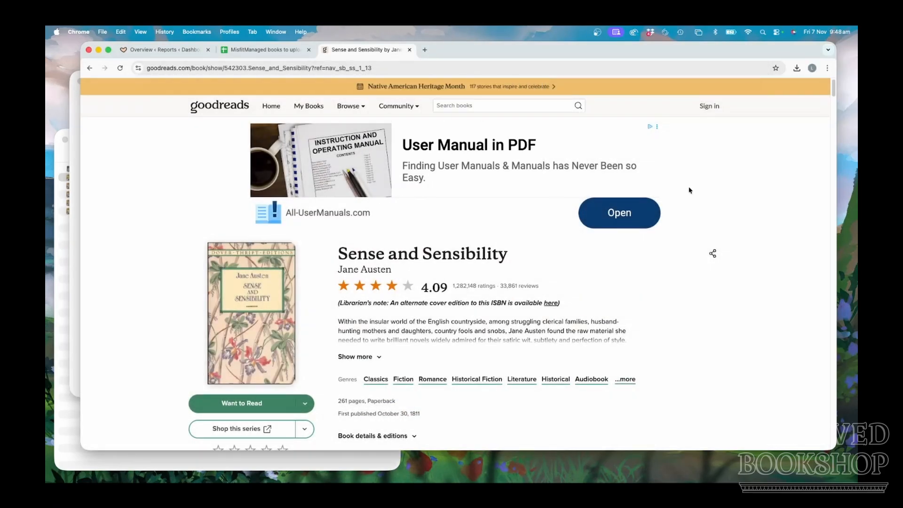
- Copy the title Sense and Sensibility from Goodreads into the Title cell of row 2 in the spreadsheet
{"action": "scroll", "coordinate": [755, 190], "scroll_direction": "down", "scroll_amount": 3}
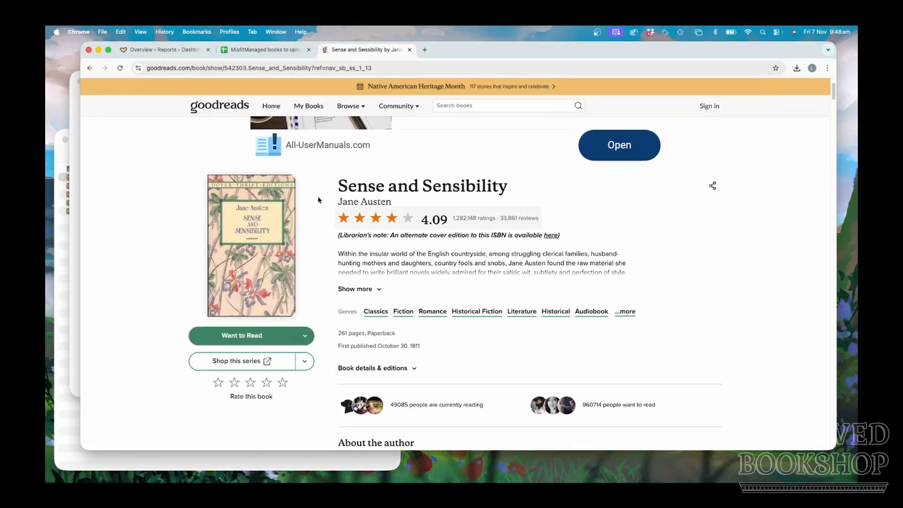
{"action": "left_click_drag", "start_coordinate": [339, 184], "coordinate": [515, 185]}
{"action": "key", "text": "super+c"}
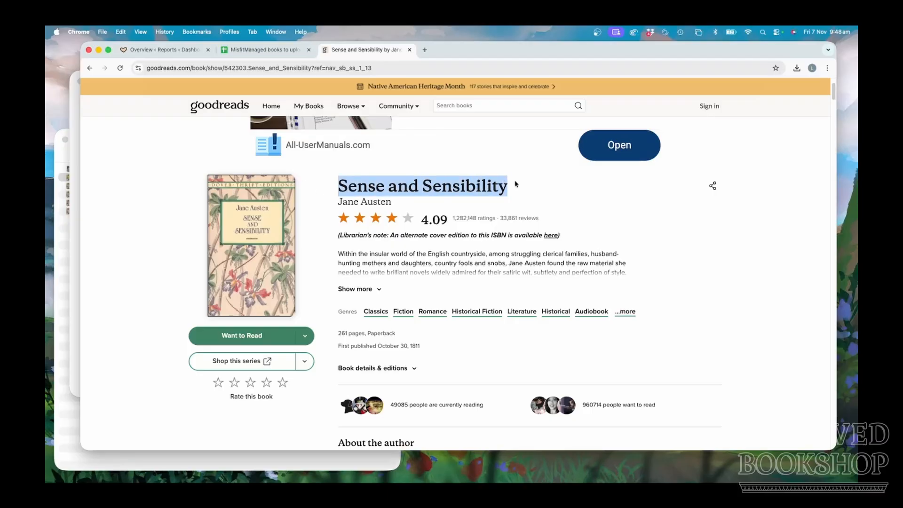
{"action": "left_click", "coordinate": [263, 50]}
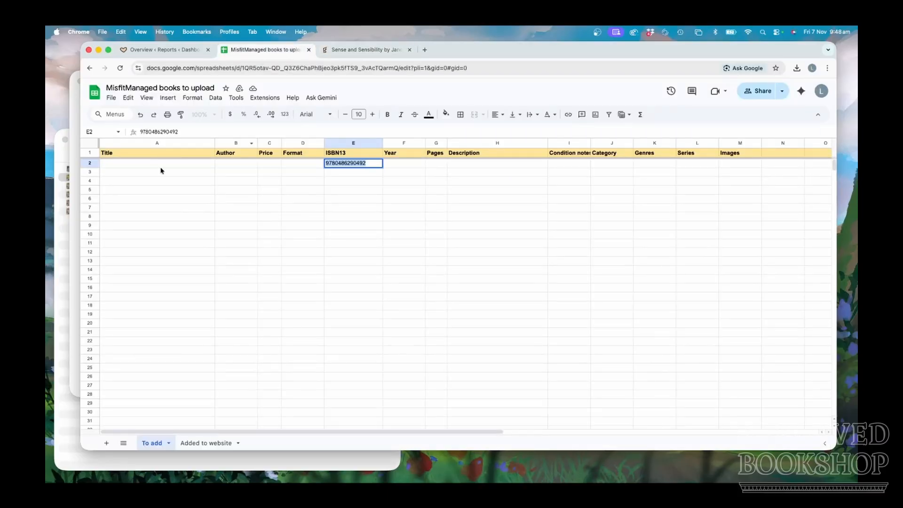
{"action": "double_click", "coordinate": [165, 165]}
{"action": "key", "text": "super+v"}
- Copy the author Jane Austen from Goodreads into the Author cell of row 2
{"action": "left_click", "coordinate": [364, 50]}
{"action": "right_click", "coordinate": [381, 202]}
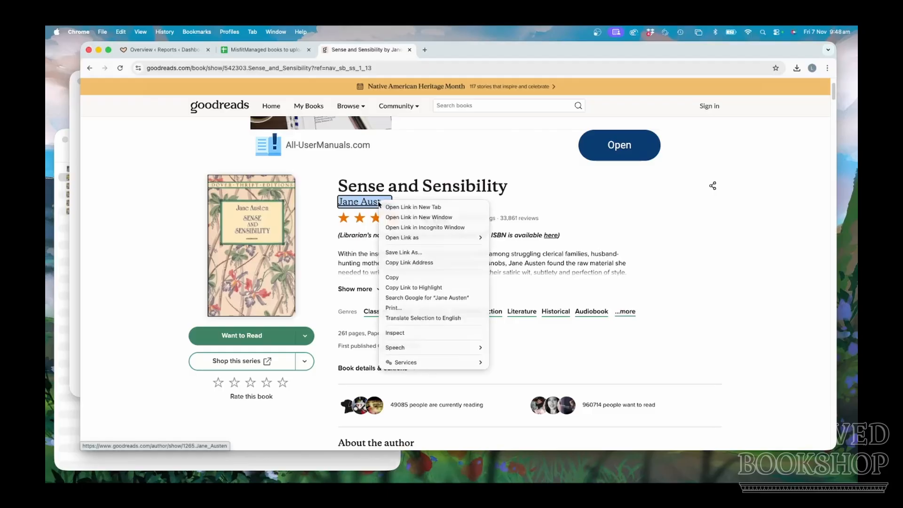
{"action": "left_click", "coordinate": [398, 277]}
{"action": "left_click", "coordinate": [263, 49]}
{"action": "left_click", "coordinate": [235, 164]}
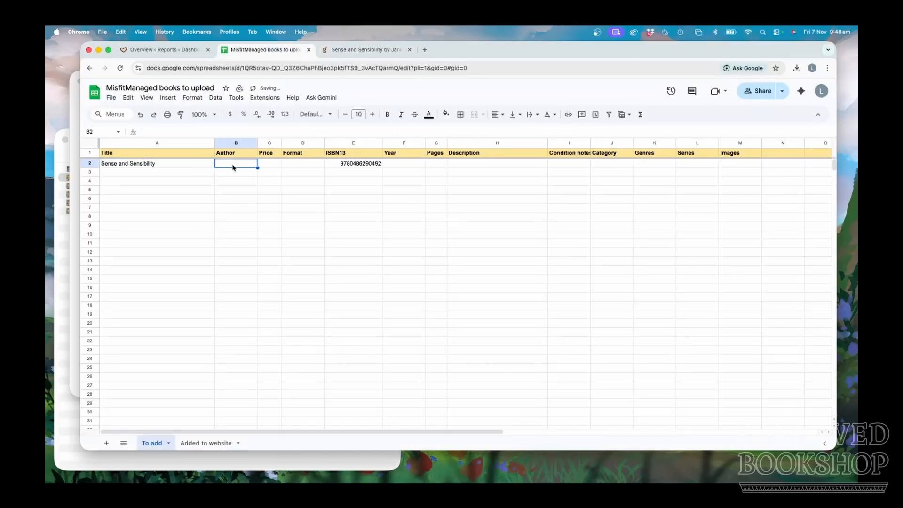
{"action": "key", "text": "super+v"}
{"action": "double_click", "coordinate": [234, 164]}
{"action": "key", "text": "Return"}
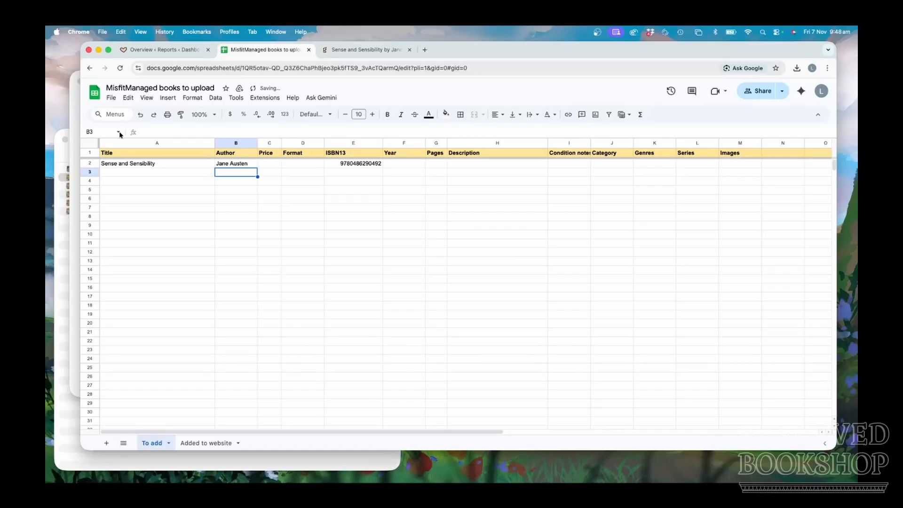
- Enter Paperback as the book's format in row 2 and go on to the Year cell
{"action": "left_click", "coordinate": [276, 164]}
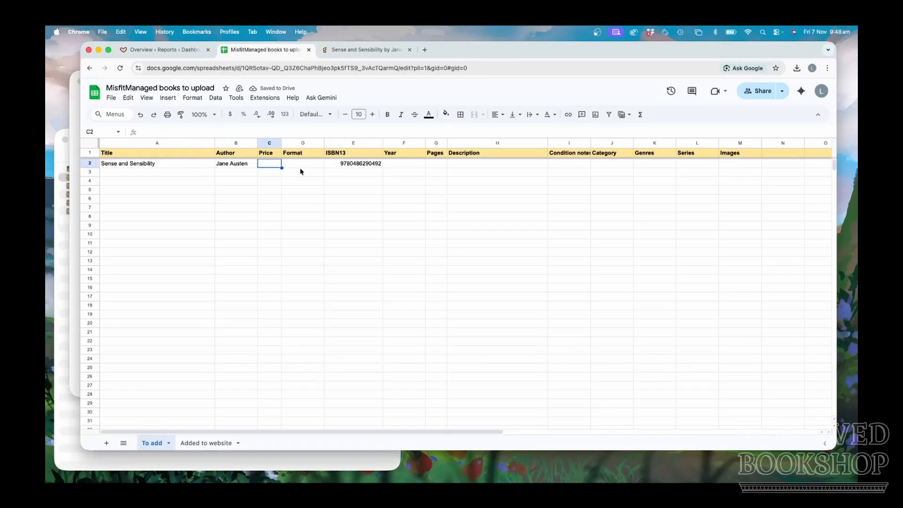
{"action": "left_click", "coordinate": [301, 165]}
{"action": "type", "text": "Paperback"}
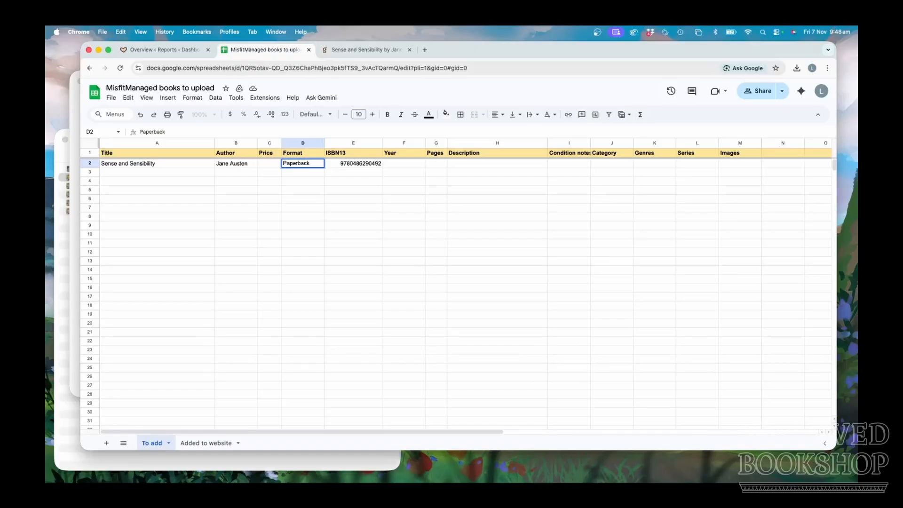
{"action": "key", "text": "Tab"}
{"action": "key", "text": "Tab"}
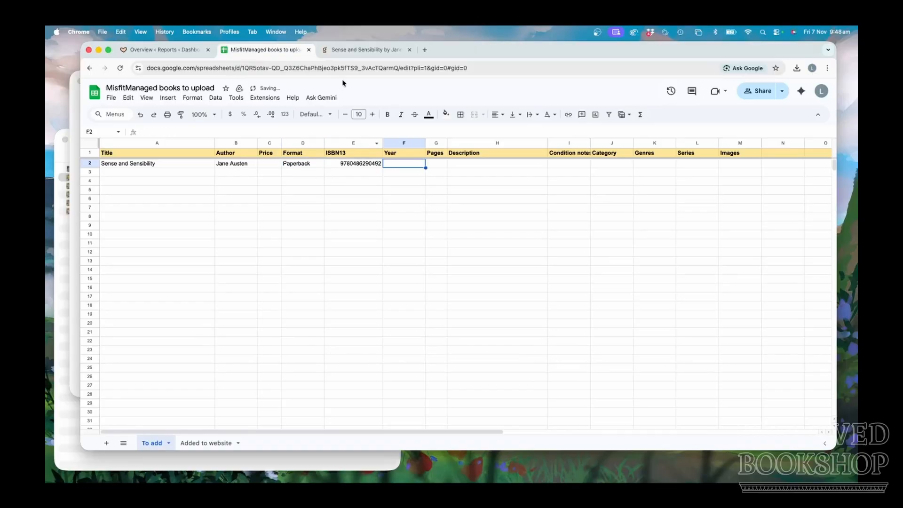
- Copy this edition's publication year, 1995, from the Goodreads book details into the Year cell of row 2 in the spreadsheet
{"action": "left_click", "coordinate": [360, 54]}
{"action": "scroll", "coordinate": [410, 304], "scroll_direction": "down", "scroll_amount": 3}
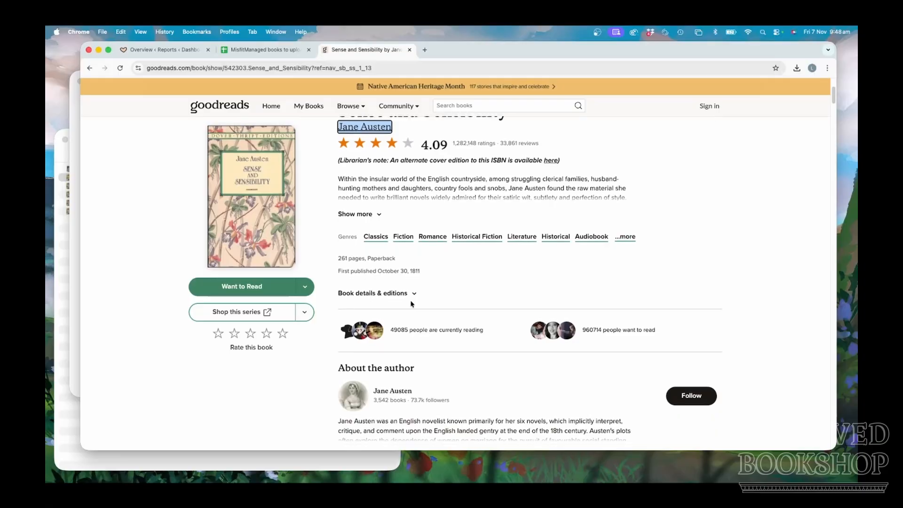
{"action": "left_click", "coordinate": [414, 293]}
{"action": "scroll", "coordinate": [432, 203], "scroll_direction": "down", "scroll_amount": 4}
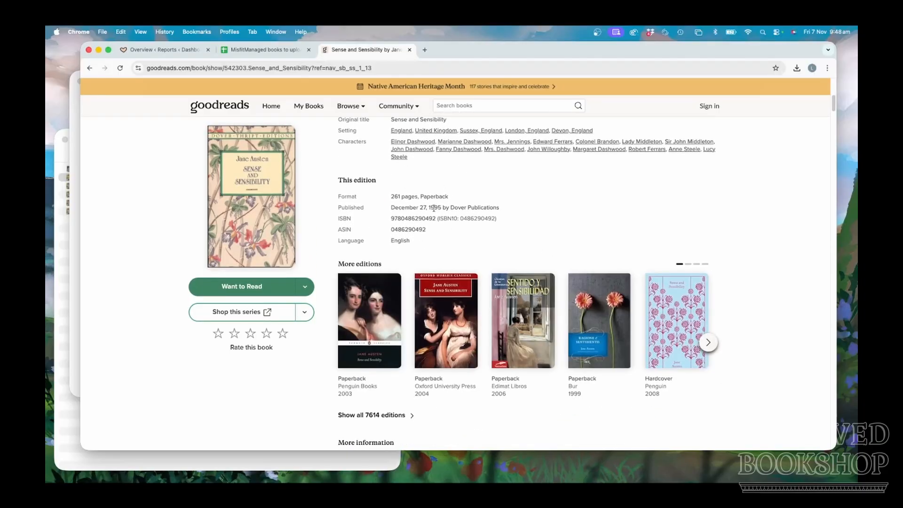
{"action": "double_click", "coordinate": [433, 208]}
{"action": "left_click", "coordinate": [264, 49]}
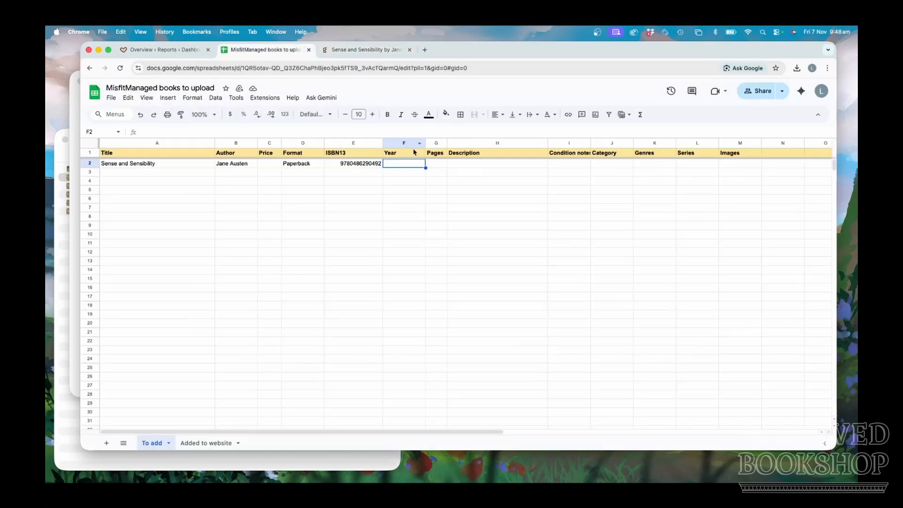
{"action": "key", "text": "super+v"}
- Copy the page count 261 from the Goodreads edition details into the Pages cell of row 2
{"action": "key", "text": "ctrl+Tab"}
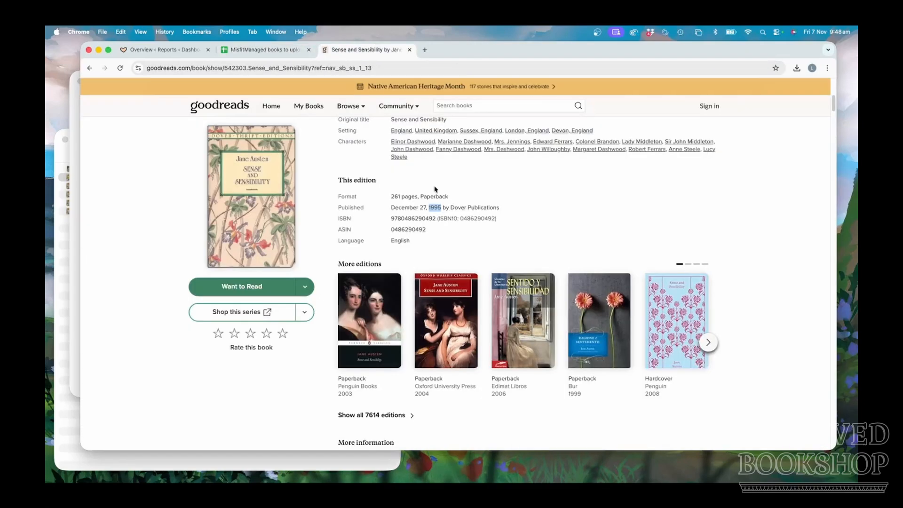
{"action": "double_click", "coordinate": [395, 196]}
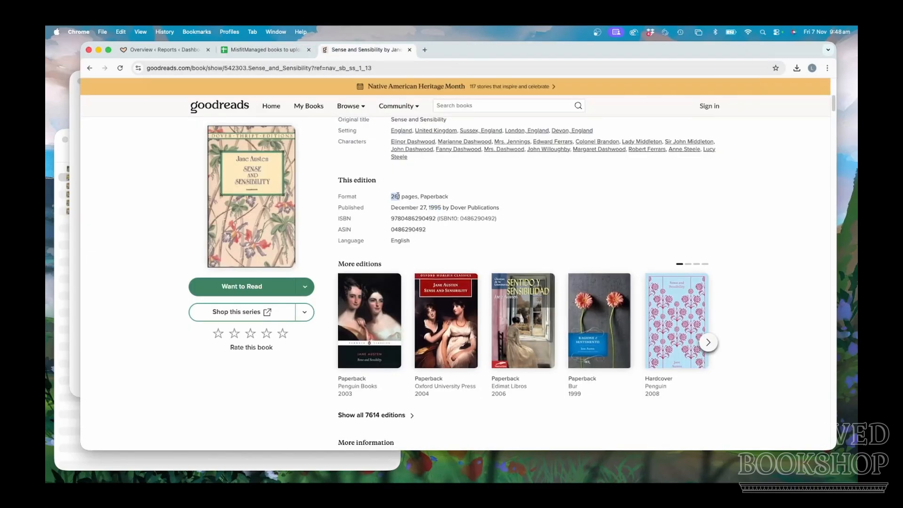
{"action": "left_click", "coordinate": [245, 52]}
{"action": "left_click", "coordinate": [430, 165]}
{"action": "key", "text": "super+v"}
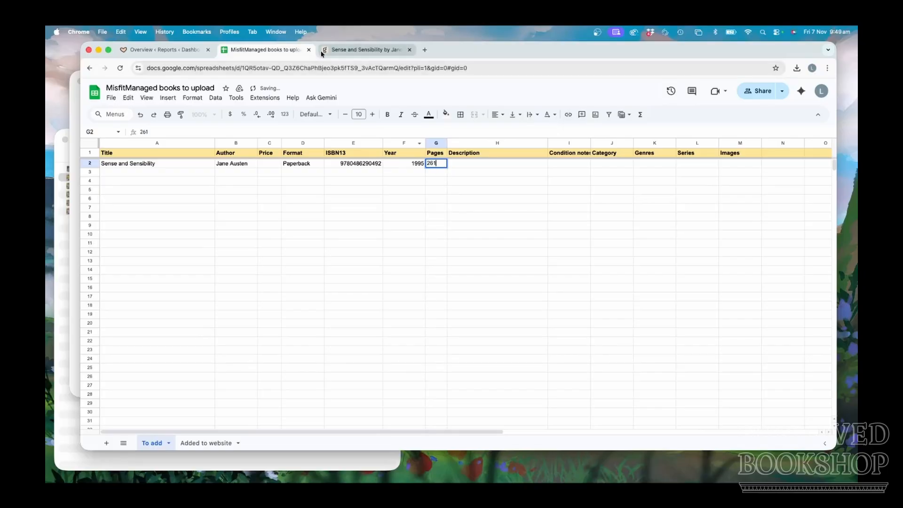
- Copy the blurb, including the Dover republication note, from the back cover photo in Preview into row 2's Description cell, supplying its initial W
{"action": "left_click", "coordinate": [76, 200]}
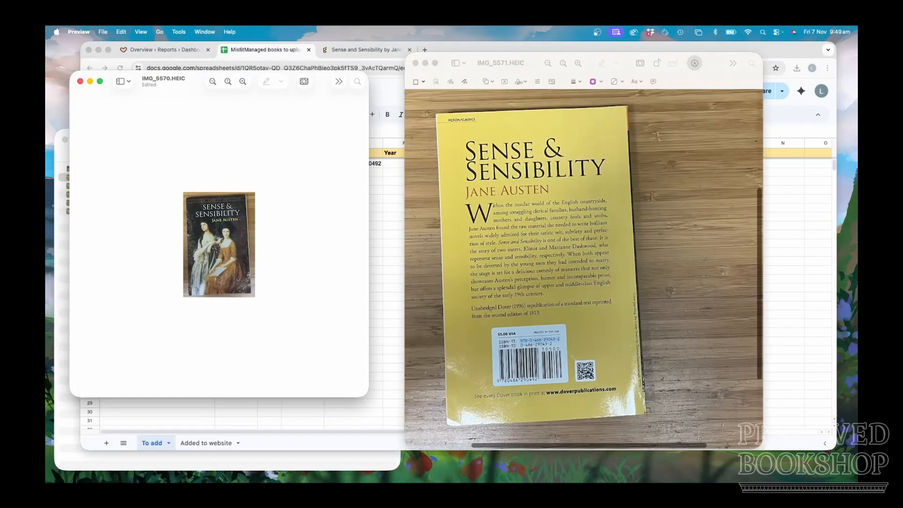
{"action": "left_click", "coordinate": [522, 209]}
{"action": "left_click_drag", "start_coordinate": [492, 205], "coordinate": [546, 293]}
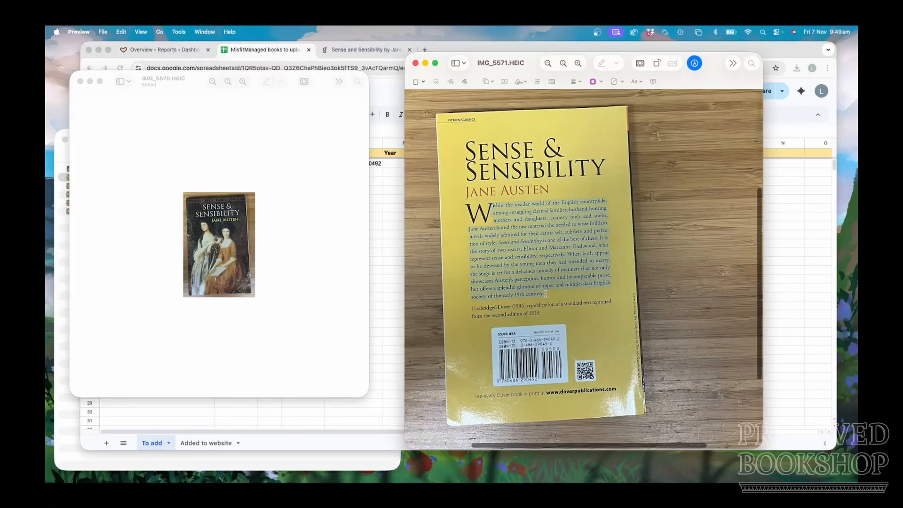
{"action": "key", "text": "super+c"}
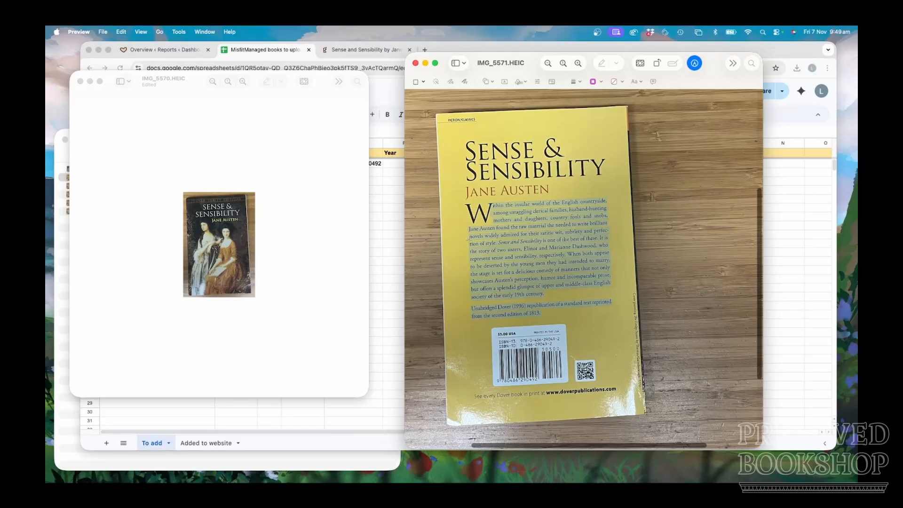
{"action": "left_click", "coordinate": [382, 181]}
{"action": "double_click", "coordinate": [470, 163]}
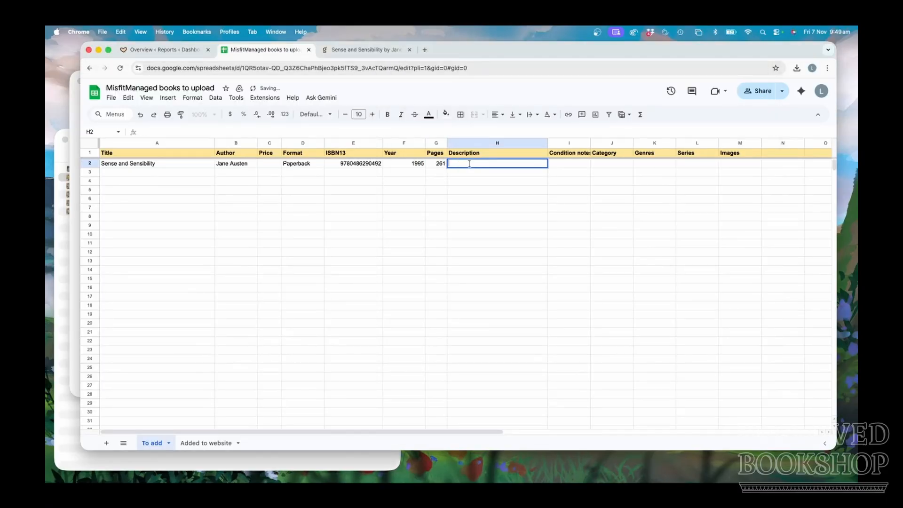
{"action": "type", "text": "W"}
{"action": "key", "text": "super+v"}
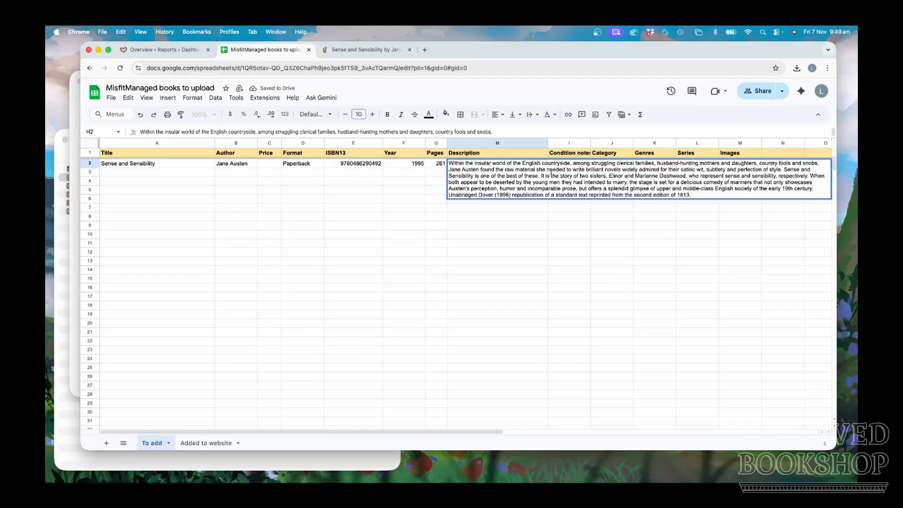
- Separate the description into three paragraphs at "It is the story" and "Unabridged Dover", and join the broken line before "Jane Austen"
{"action": "left_click", "coordinate": [542, 176]}
{"action": "key", "text": "alt+Return"}
{"action": "key", "text": "alt+Return"}
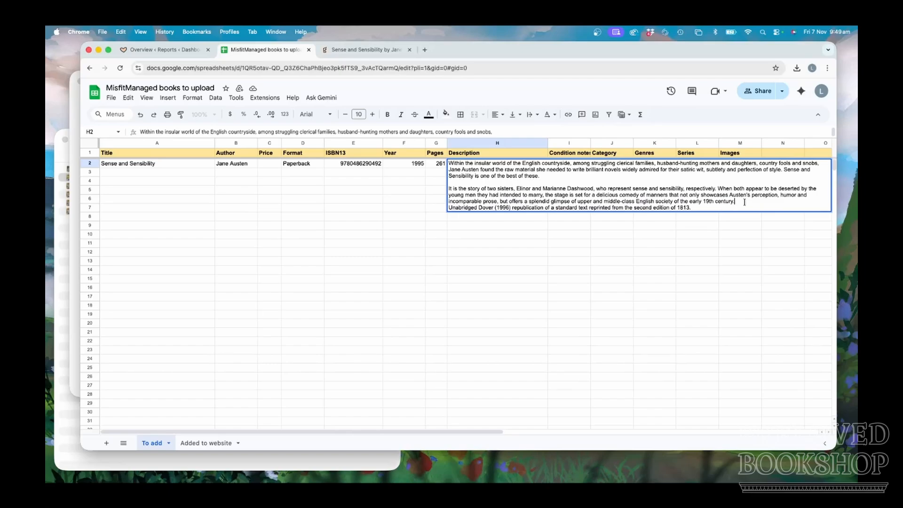
{"action": "key", "text": "alt+Return"}
{"action": "left_click_drag", "start_coordinate": [345, 224], "coordinate": [352, 250]}
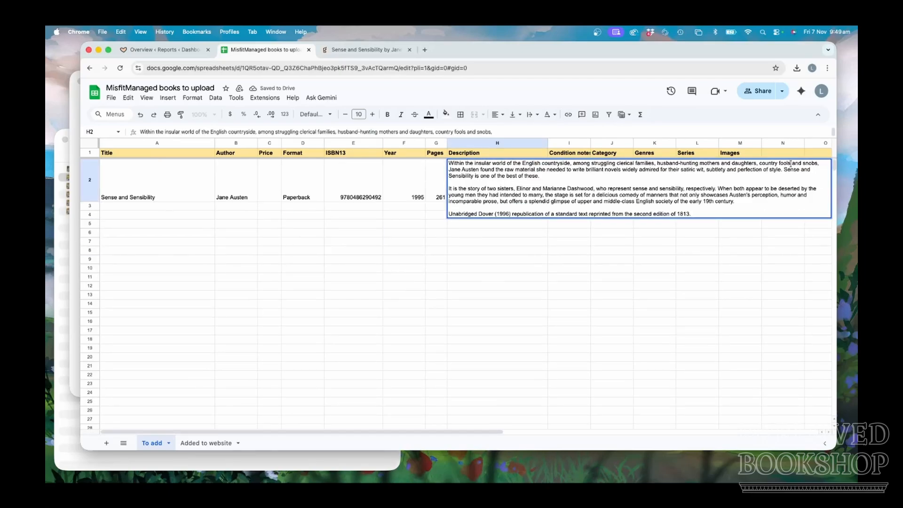
{"action": "left_click", "coordinate": [450, 170]}
{"action": "key", "text": "Return"}
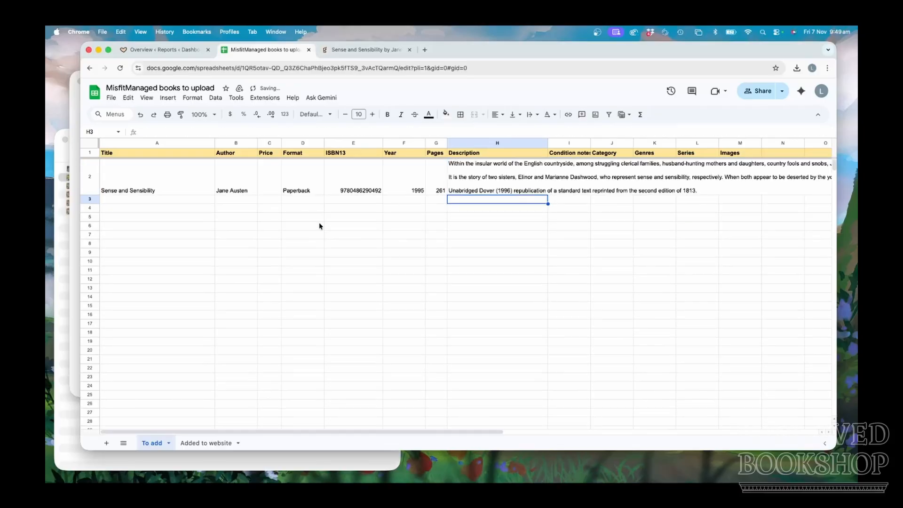
- Shrink row 2 back to single-line height and bring up the front cover photo to check the book's condition
{"action": "left_click", "coordinate": [320, 226]}
{"action": "left_click_drag", "start_coordinate": [90, 194], "coordinate": [87, 167]}
{"action": "left_click", "coordinate": [559, 163]}
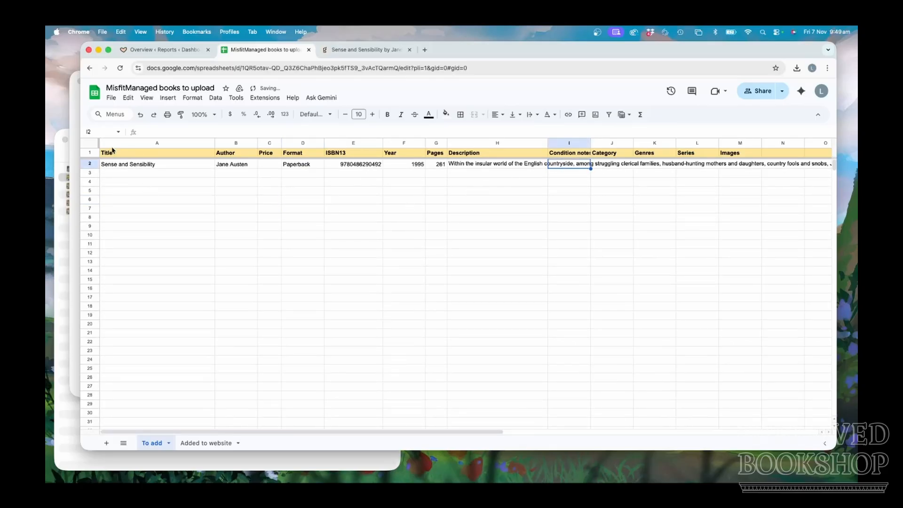
{"action": "left_click", "coordinate": [77, 137]}
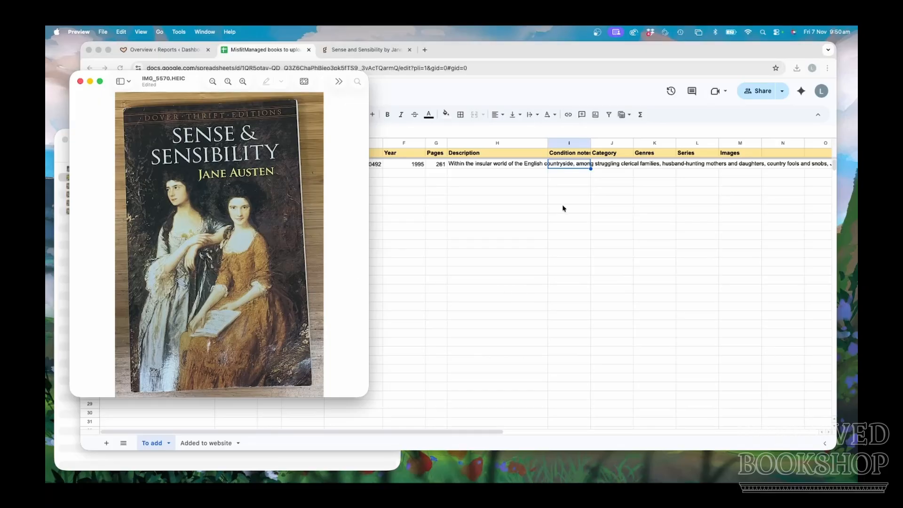
- Enter Fiction as the category in row 2 of the spreadsheet and go on to the Genres cell
{"action": "left_click", "coordinate": [607, 174]}
{"action": "left_click", "coordinate": [605, 166]}
{"action": "type", "text": "F"}
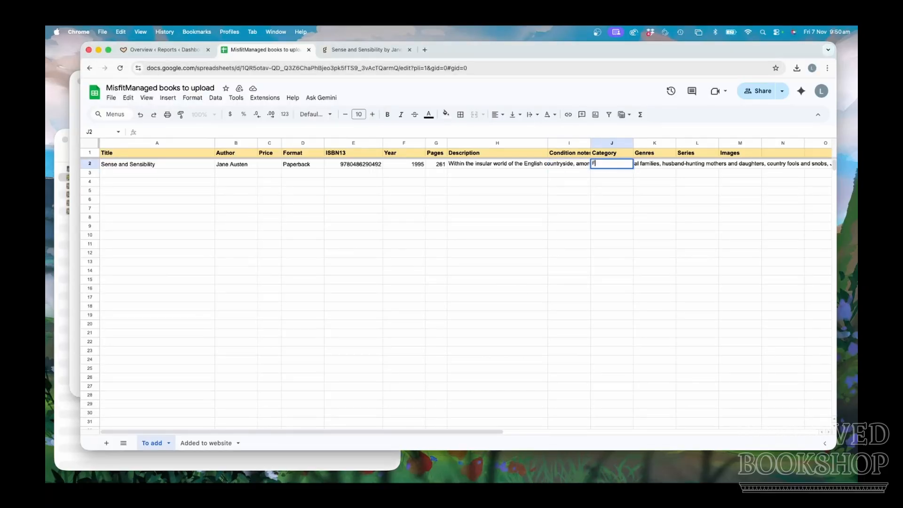
{"action": "type", "text": "iction"}
{"action": "key", "text": "Tab"}
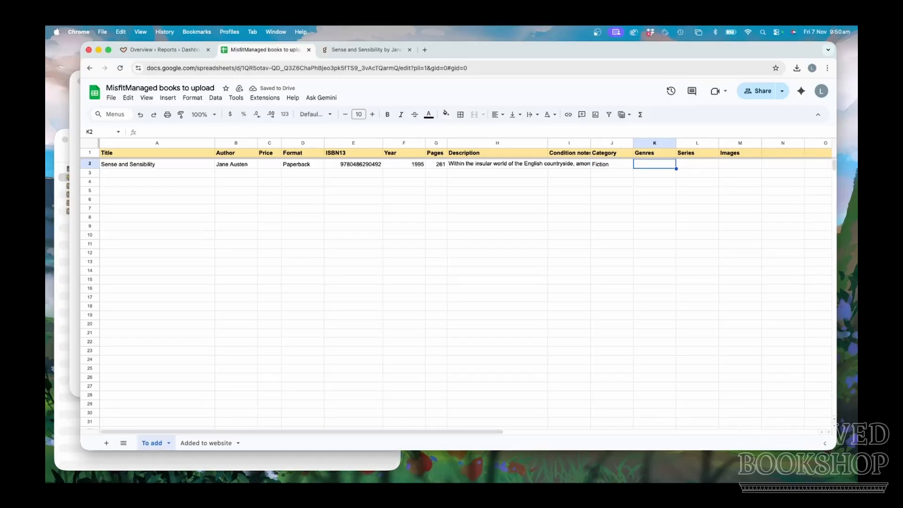
- Open the Preloved Bookshop homepage in a separate browser tab and find its list of book genres
{"action": "left_click", "coordinate": [180, 55]}
{"action": "left_click", "coordinate": [198, 159], "text": "super"}
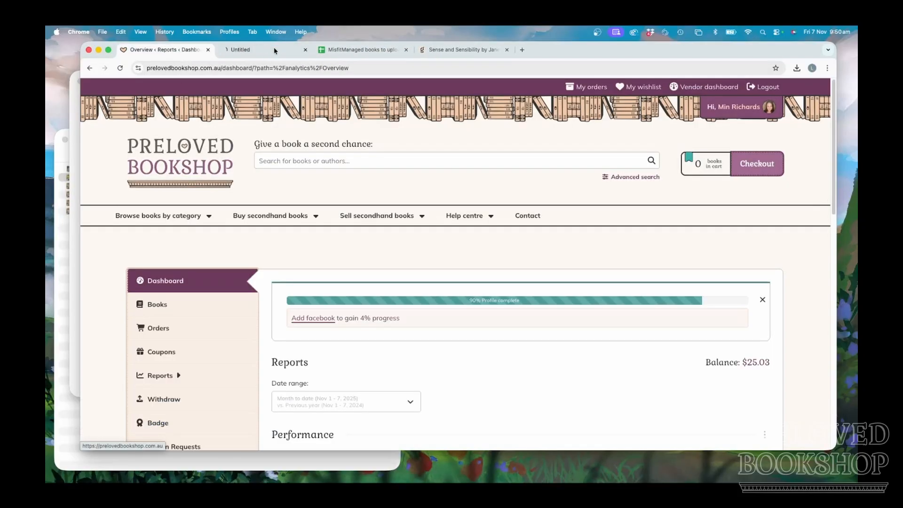
{"action": "left_click", "coordinate": [272, 49]}
{"action": "scroll", "coordinate": [704, 195], "scroll_direction": "down", "scroll_amount": 10}
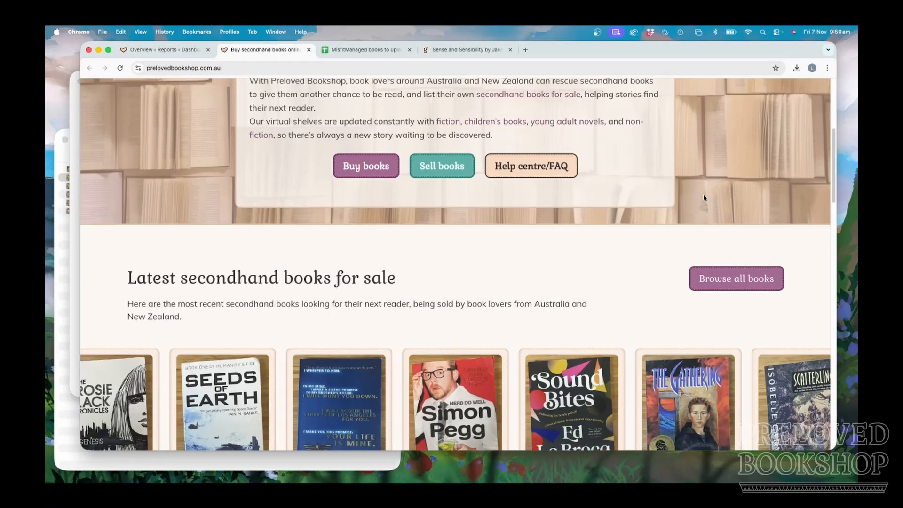
{"action": "scroll", "coordinate": [671, 176], "scroll_direction": "down", "scroll_amount": 15}
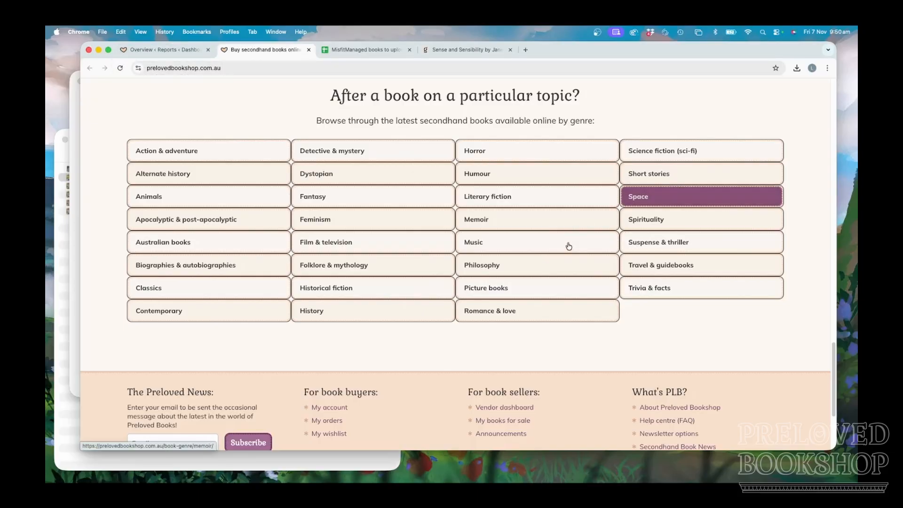
- Copy the genre Literary fiction from the bookshop's list into the Genres cell of row 2 and add Classics after a comma
{"action": "right_click", "coordinate": [488, 197]}
{"action": "key", "text": "super+c"}
{"action": "left_click", "coordinate": [506, 271]}
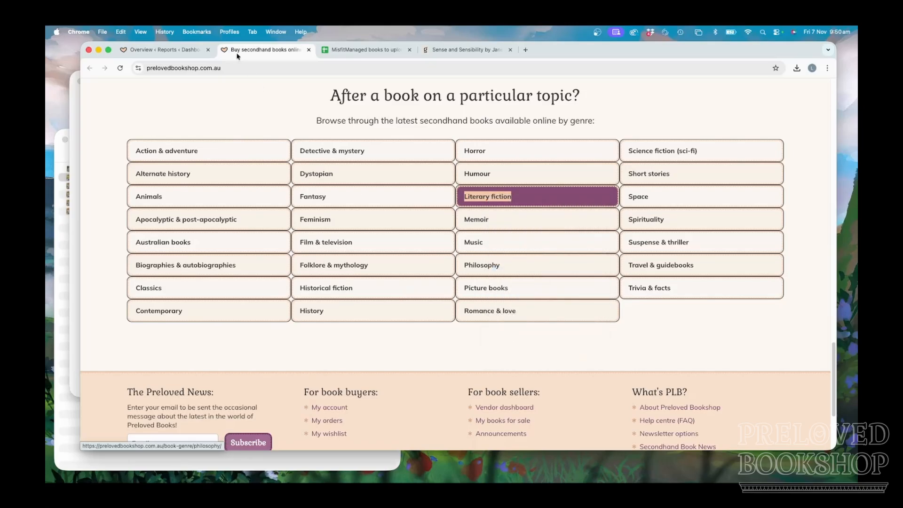
{"action": "left_click", "coordinate": [365, 49]}
{"action": "double_click", "coordinate": [655, 164]}
{"action": "key", "text": "super+v"}
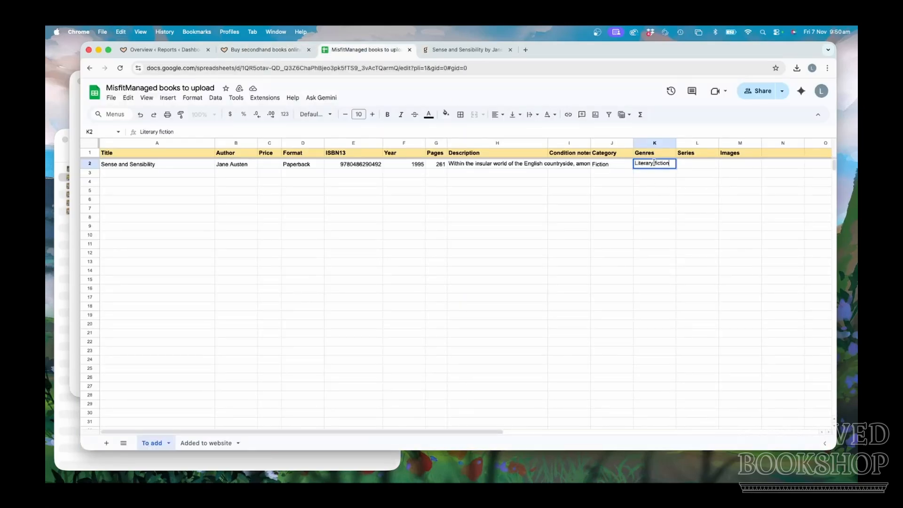
{"action": "type", "text": ", Classics"}
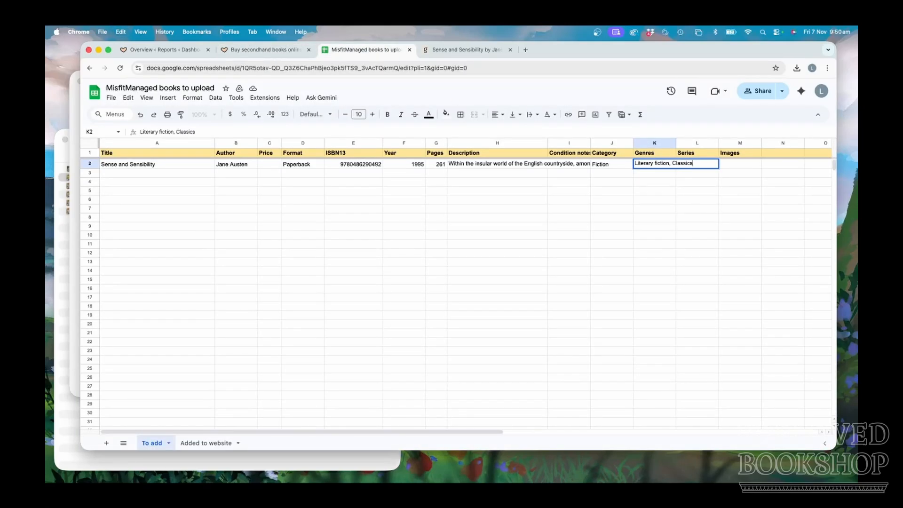
- Append Romance & love, copied from the bookshop's genre list, to the Genres cell of row 2
{"action": "left_click", "coordinate": [279, 50]}
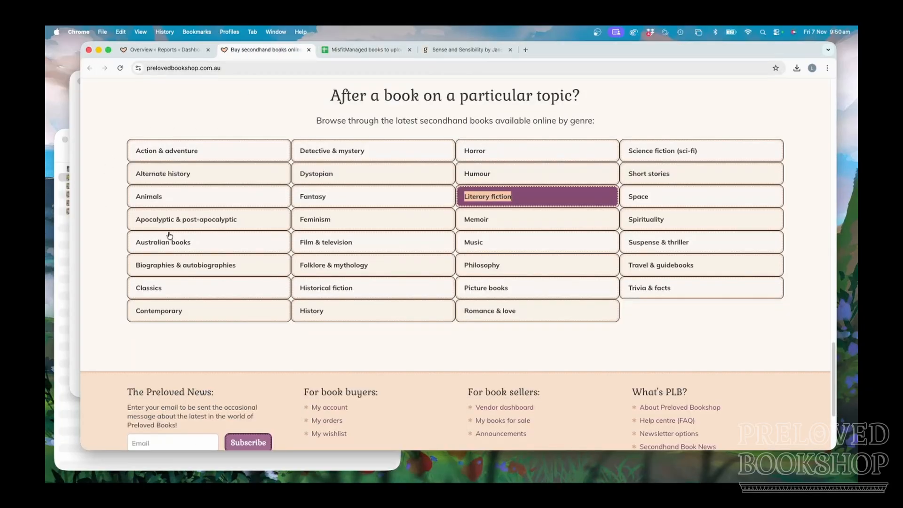
{"action": "right_click", "coordinate": [501, 312]}
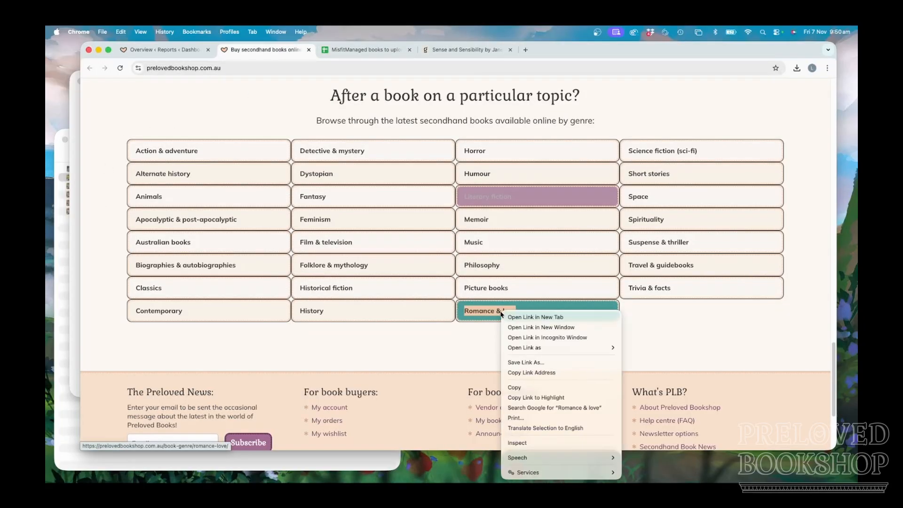
{"action": "left_click", "coordinate": [517, 387]}
{"action": "key", "text": "ctrl+Tab"}
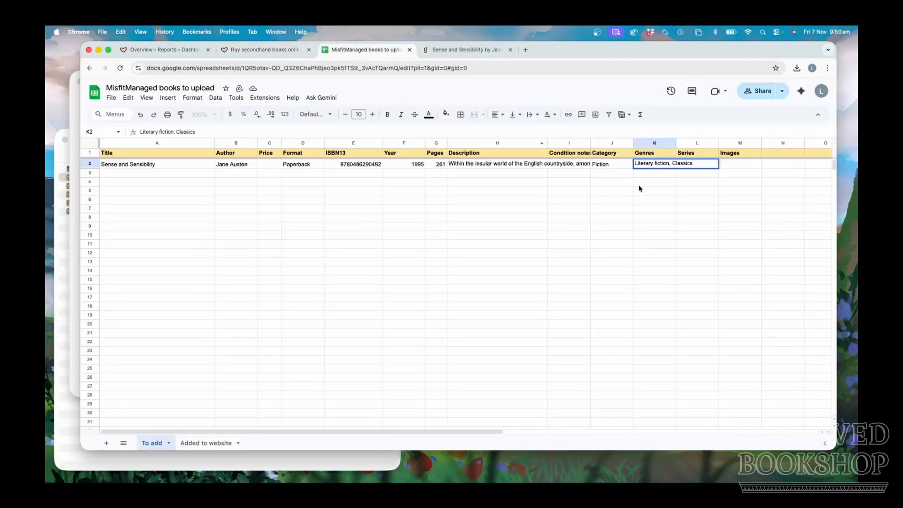
{"action": "type", "text": ","}
{"action": "key", "text": "cmd+v"}
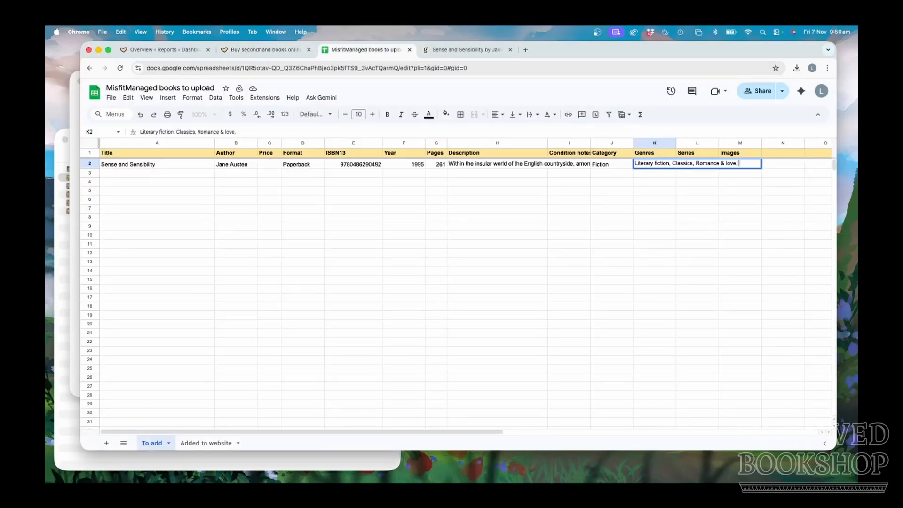
- Append Historical fiction from the bookshop's genre list to row 2's genres and commit the cell
{"action": "left_click", "coordinate": [248, 48]}
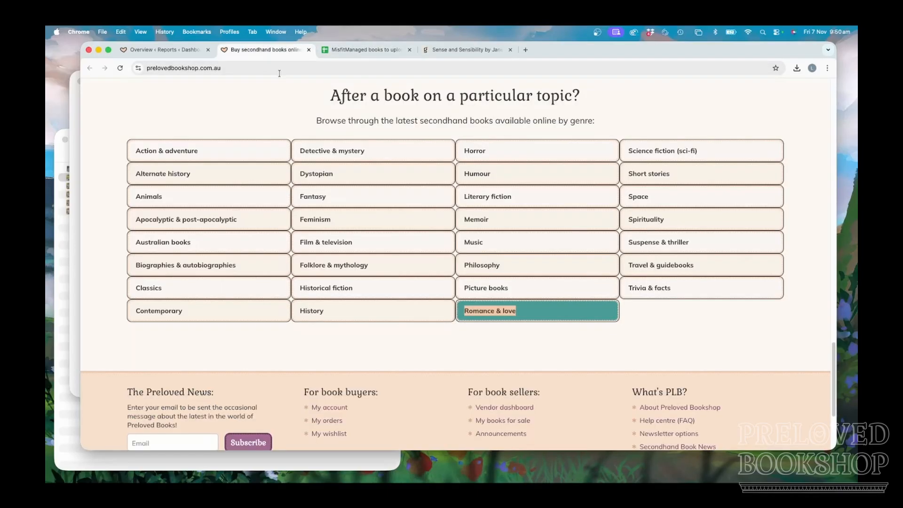
{"action": "right_click", "coordinate": [332, 288]}
{"action": "left_click", "coordinate": [345, 362]}
{"action": "left_click", "coordinate": [365, 49]}
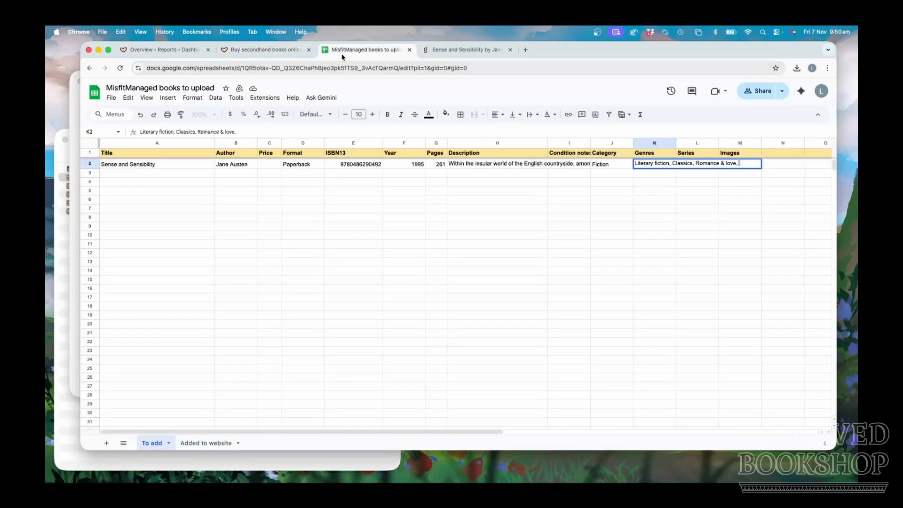
{"action": "type", "text": ","}
{"action": "key", "text": "super+v"}
{"action": "left_click", "coordinate": [516, 201]}
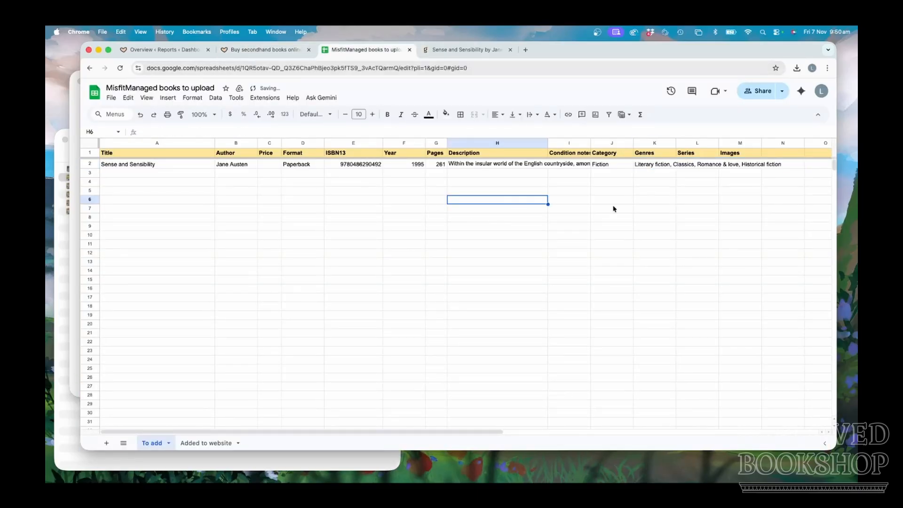
- Delete the unneeded Images column from the To add sheet
{"action": "left_click", "coordinate": [691, 166]}
{"action": "left_click", "coordinate": [467, 198]}
{"action": "left_click", "coordinate": [730, 168]}
{"action": "left_click", "coordinate": [748, 145]}
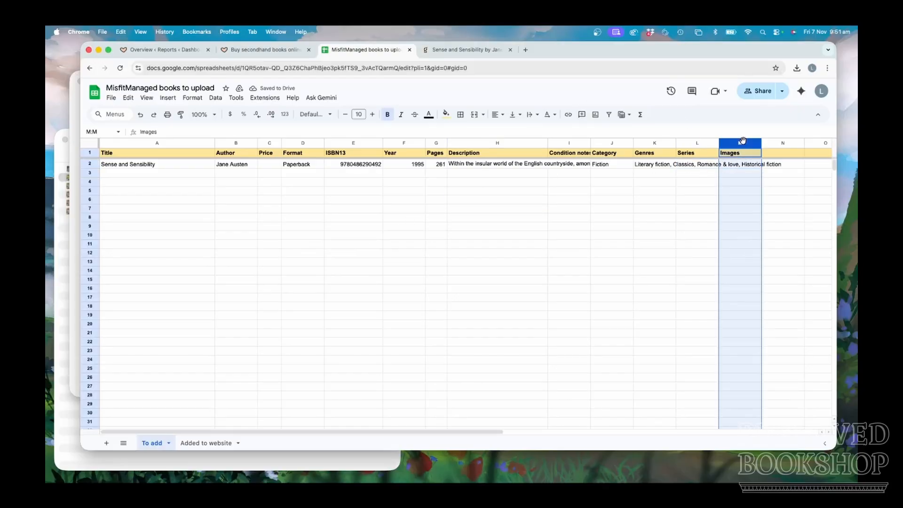
{"action": "right_click", "coordinate": [748, 145]}
{"action": "left_click", "coordinate": [685, 238]}
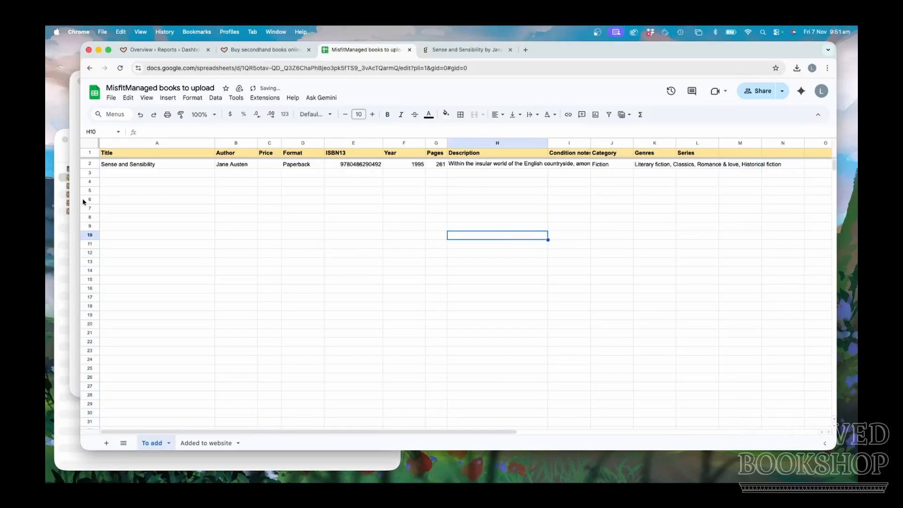
- Export the edited front cover photo as a JPEG named Sense and Sensibility Jane Austen, pasting row 2's title and author, into the Jane Austen folder
{"action": "left_click", "coordinate": [136, 165]}
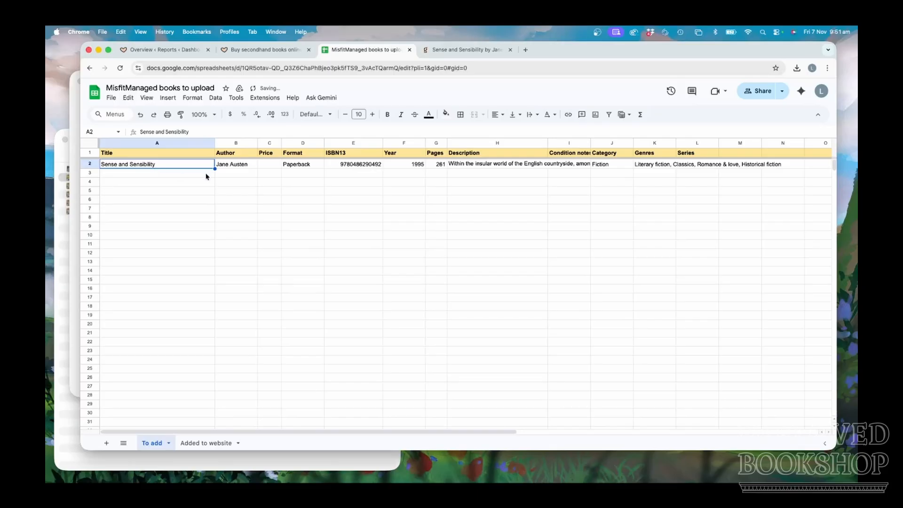
{"action": "left_click", "coordinate": [246, 164], "text": "shift"}
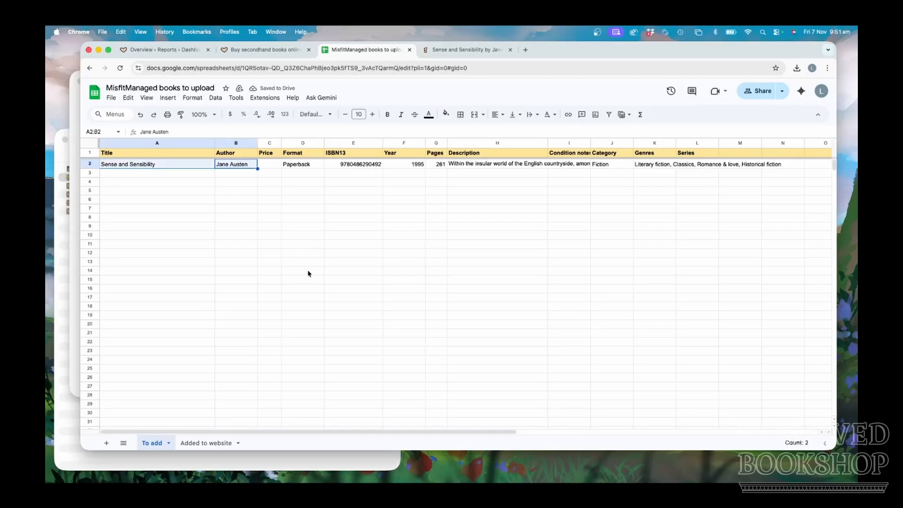
{"action": "key", "text": "ctrl+c"}
{"action": "left_click", "coordinate": [73, 126]}
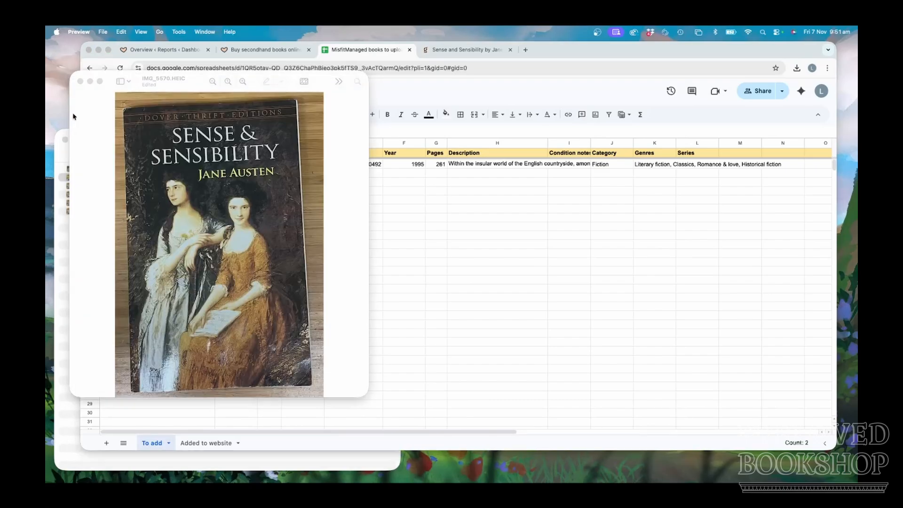
{"action": "left_click", "coordinate": [104, 30]}
{"action": "left_click", "coordinate": [139, 227]}
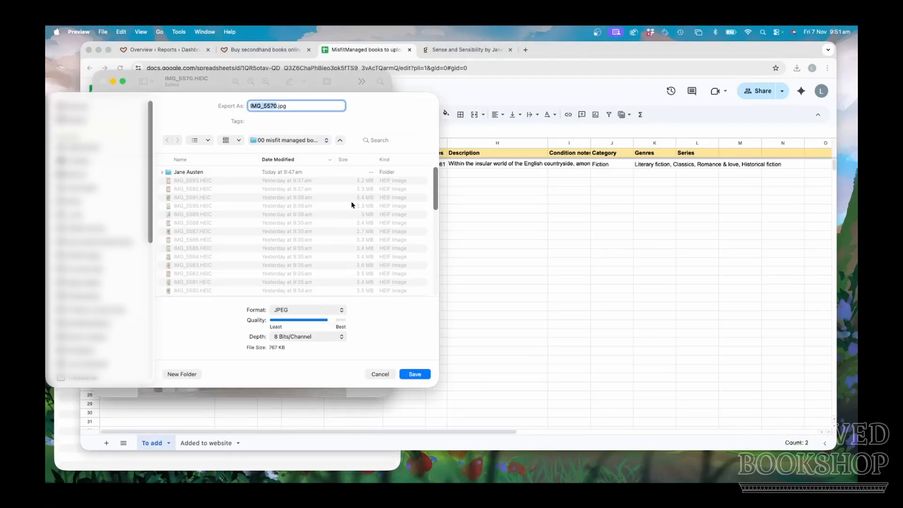
{"action": "key", "text": "cmd+v"}
{"action": "left_click", "coordinate": [191, 171]}
{"action": "double_click", "coordinate": [191, 171]}
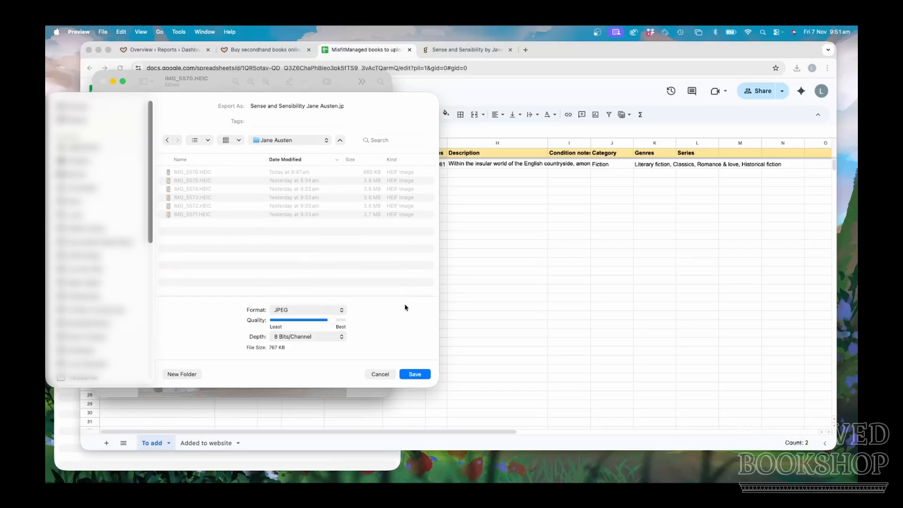
{"action": "left_click", "coordinate": [415, 374]}
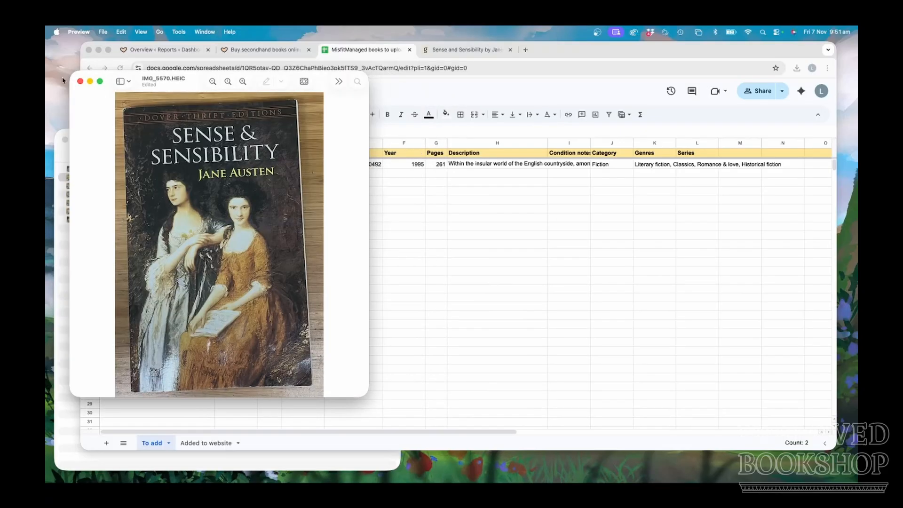
- Close the front and back cover photos and select the exported Sense and Sensibility Jane Austen.jpg in the Jane Austen folder
{"action": "left_click", "coordinate": [80, 82]}
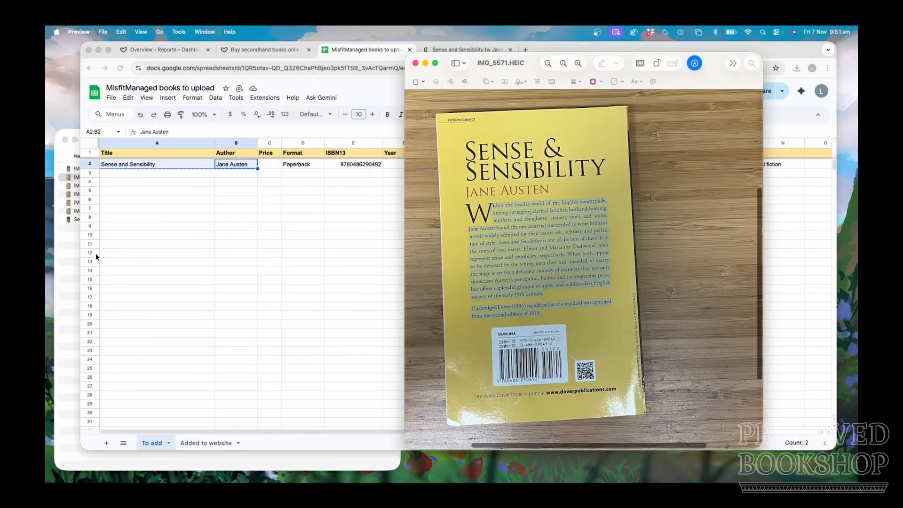
{"action": "left_click", "coordinate": [71, 258]}
{"action": "left_click", "coordinate": [108, 219]}
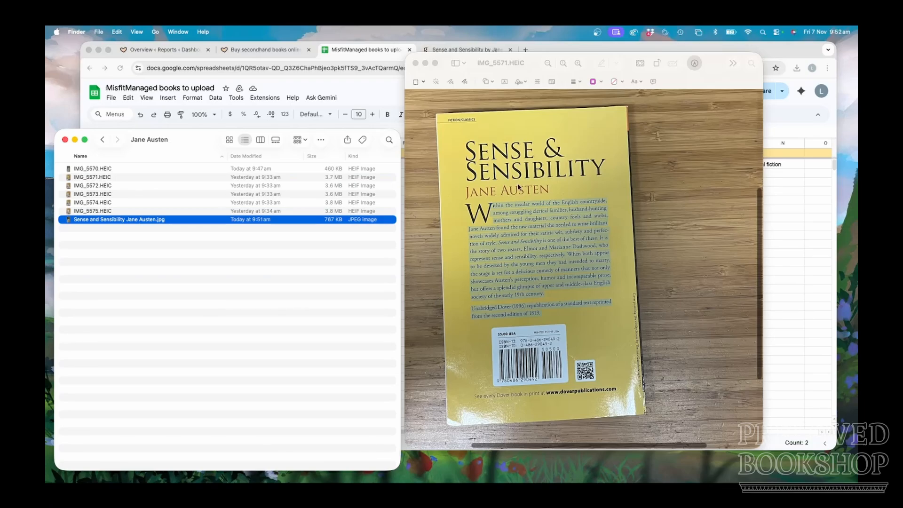
{"action": "left_click", "coordinate": [415, 63]}
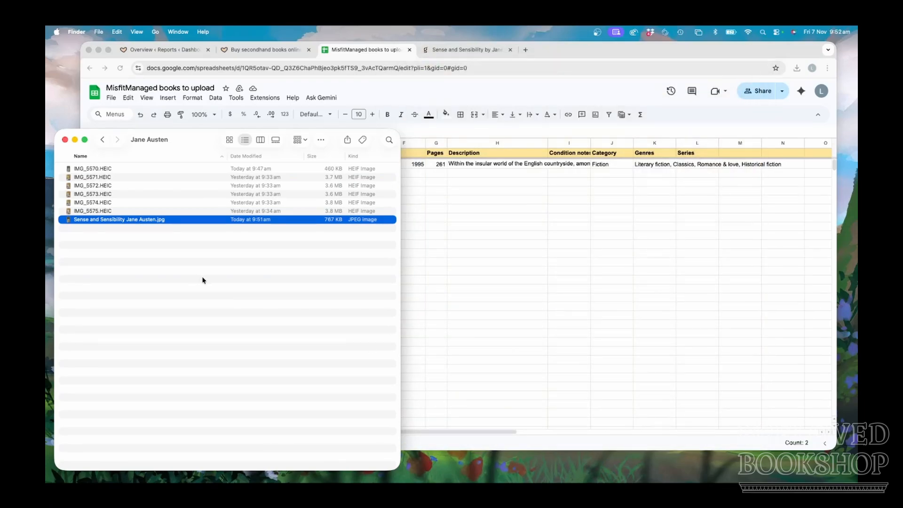
- Switch to Chrome, close the bookshop's genre page and open the vendor dashboard's list of books
{"action": "left_click", "coordinate": [497, 258]}
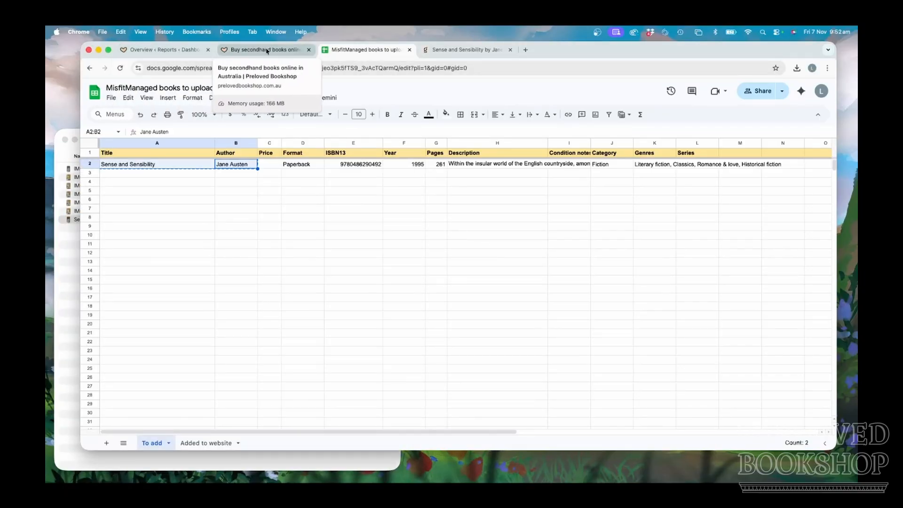
{"action": "left_click", "coordinate": [308, 49]}
{"action": "left_click", "coordinate": [144, 50]}
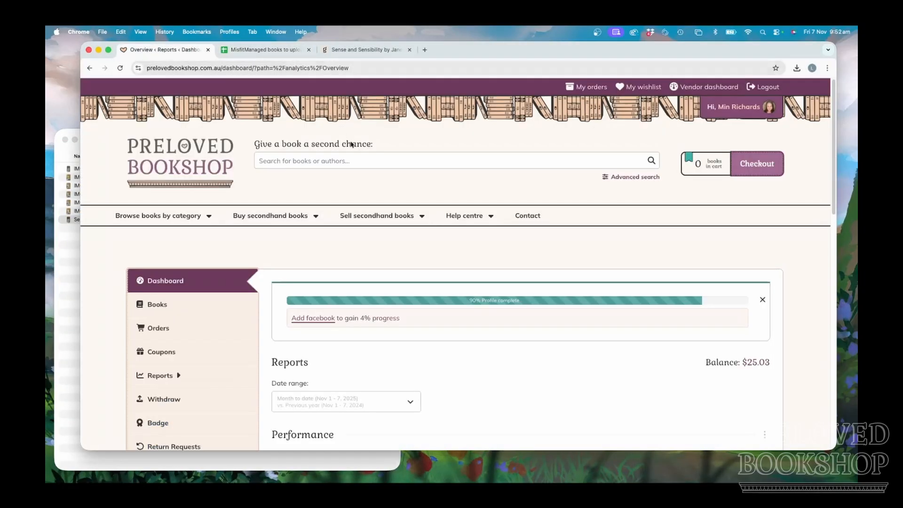
{"action": "scroll", "coordinate": [199, 317], "scroll_direction": "down", "scroll_amount": 1}
{"action": "left_click", "coordinate": [199, 314]}
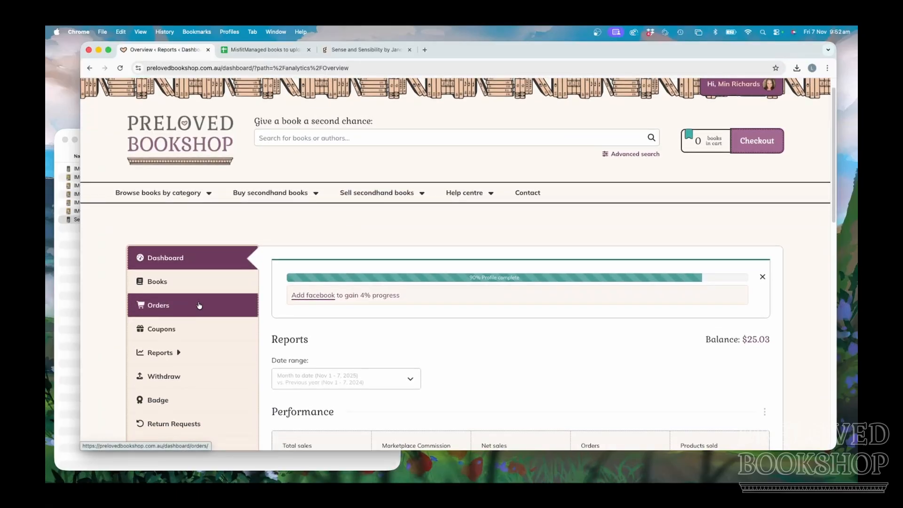
{"action": "left_click", "coordinate": [200, 287]}
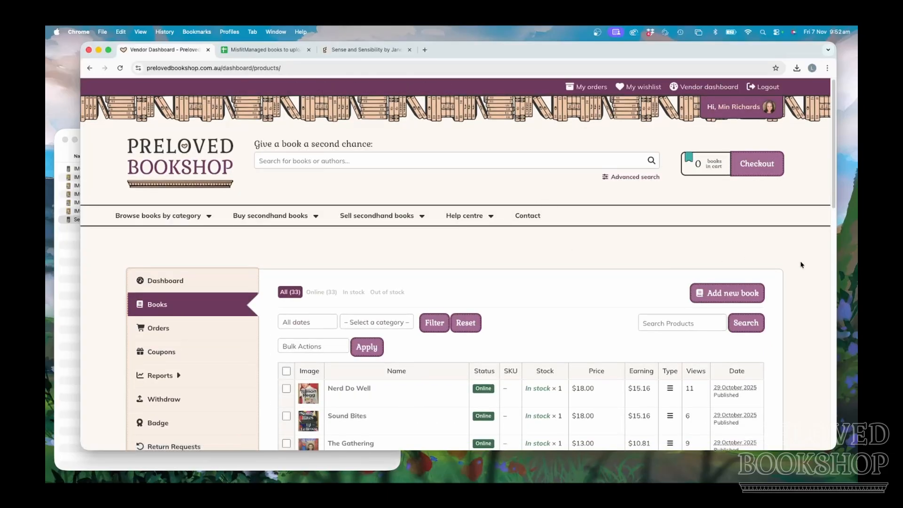
- Look through the listed books and start adding a new book
{"action": "scroll", "coordinate": [801, 265], "scroll_direction": "down", "scroll_amount": 5}
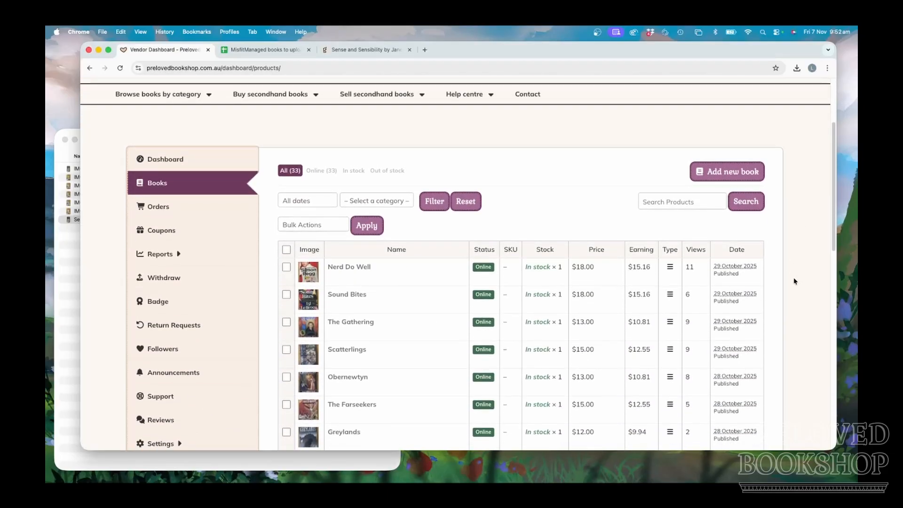
{"action": "scroll", "coordinate": [794, 278], "scroll_direction": "down", "scroll_amount": 10}
{"action": "scroll", "coordinate": [793, 275], "scroll_direction": "up", "scroll_amount": 14}
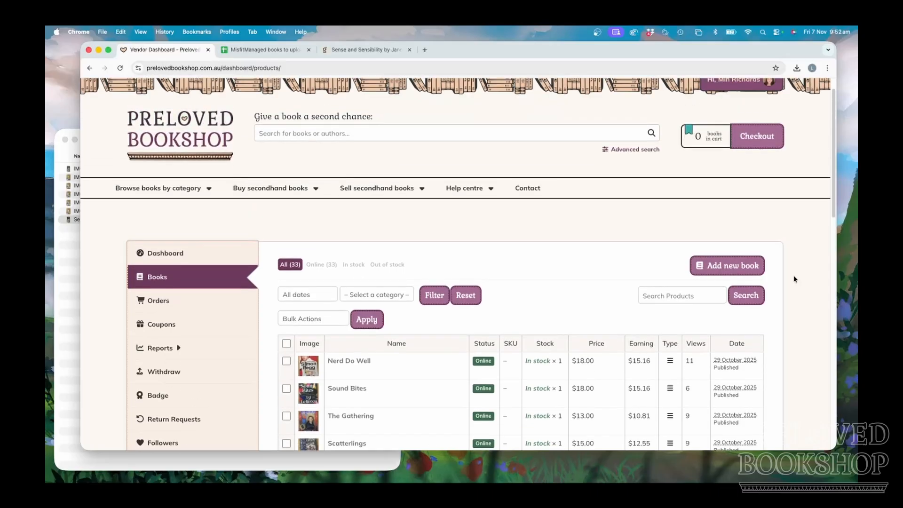
{"action": "left_click", "coordinate": [723, 267]}
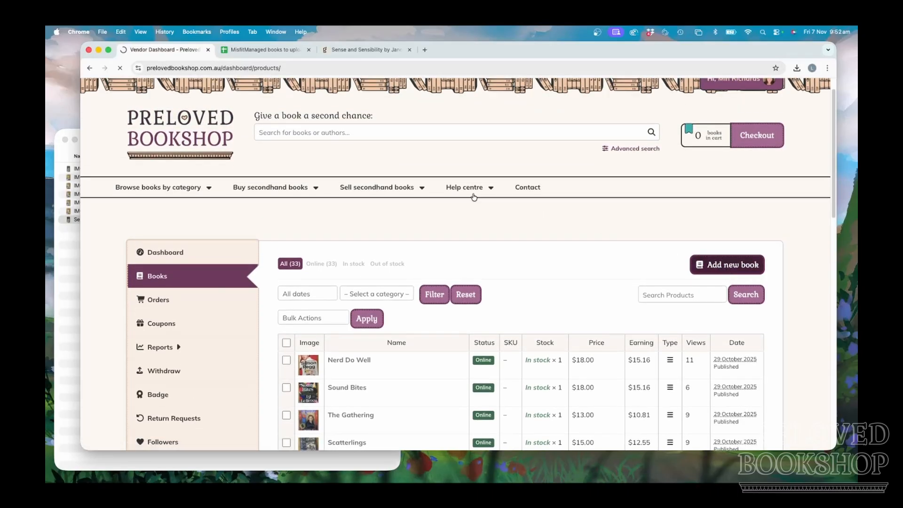
- Copy the title Sense and Sensibility from row 2 of the spreadsheet into the new product's Title
{"action": "left_click", "coordinate": [263, 50]}
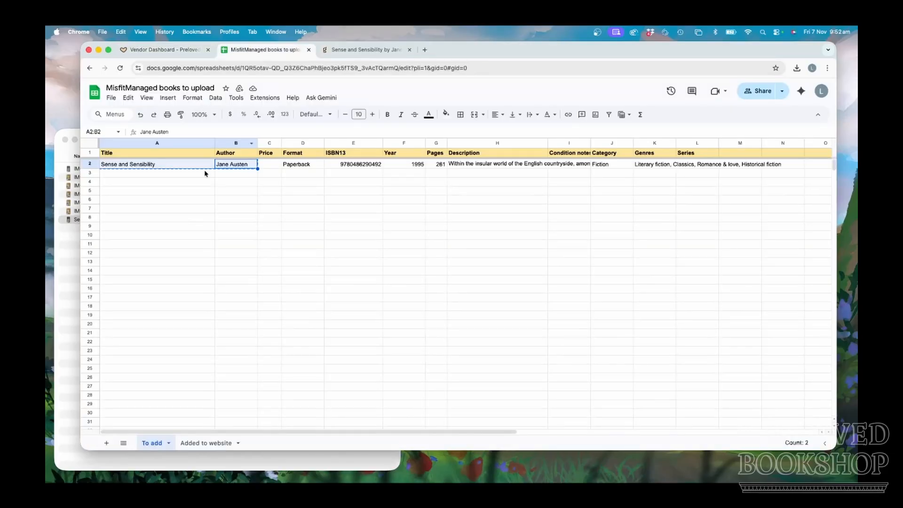
{"action": "left_click", "coordinate": [197, 166]}
{"action": "key", "text": "cmd+c"}
{"action": "left_click", "coordinate": [155, 49]}
{"action": "left_click", "coordinate": [321, 306]}
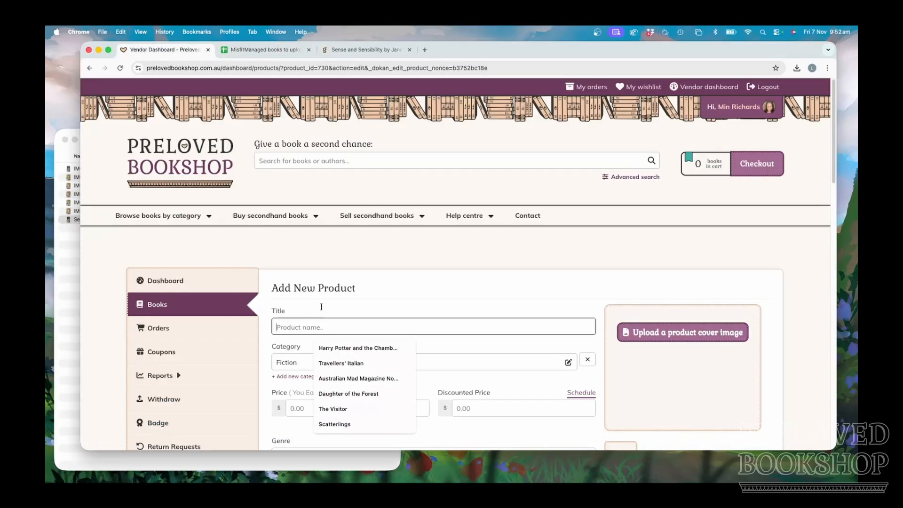
{"action": "key", "text": "super+v"}
- Add Jane Austen, copied from the spreadsheet's Author cell, as the new product's author
{"action": "left_click", "coordinate": [283, 49]}
{"action": "left_click", "coordinate": [236, 165]}
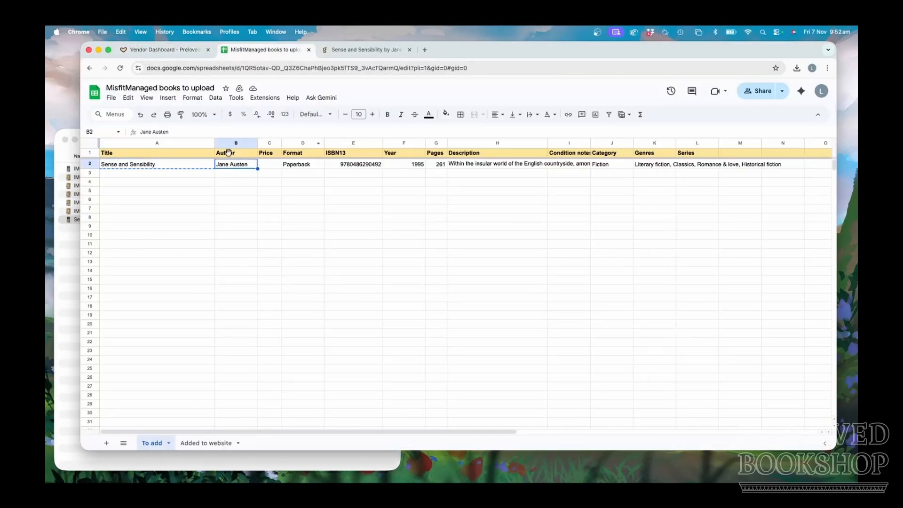
{"action": "left_click", "coordinate": [160, 50]}
{"action": "scroll", "coordinate": [305, 284], "scroll_direction": "down", "scroll_amount": 5}
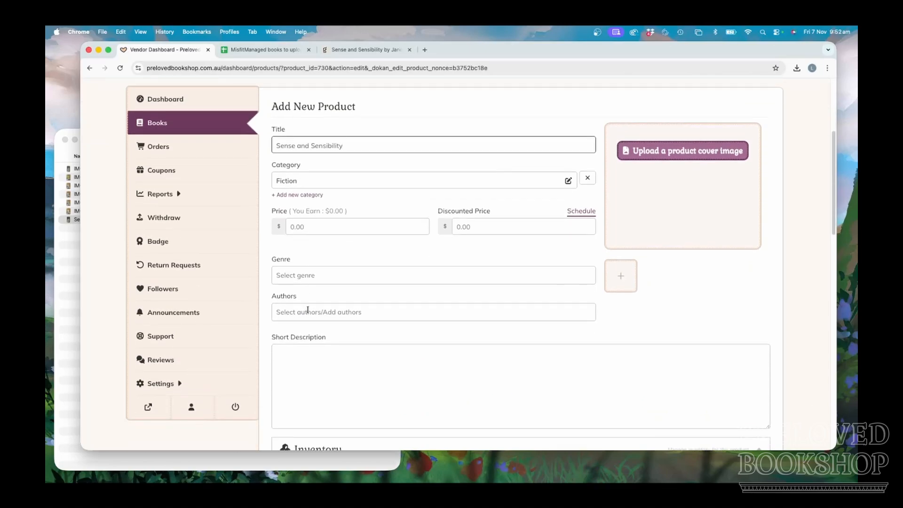
{"action": "left_click", "coordinate": [307, 309]}
{"action": "type", "text": "Jane"}
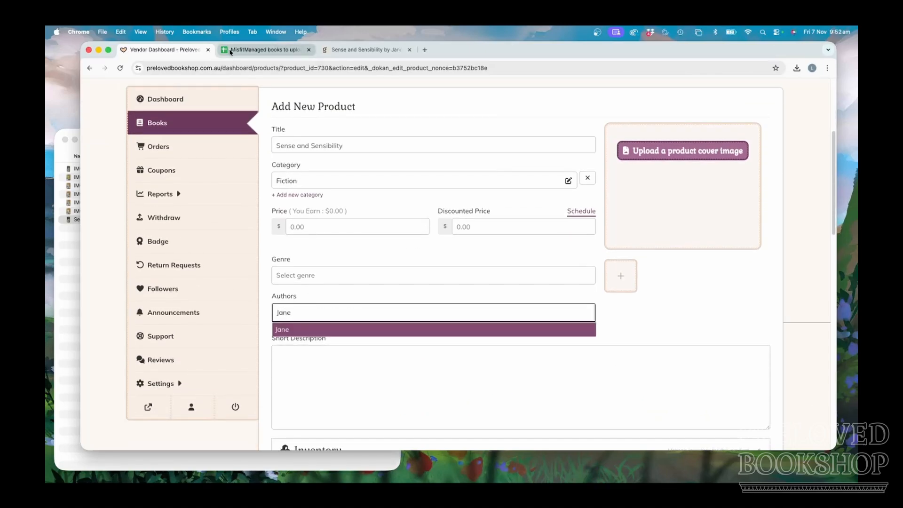
{"action": "left_click", "coordinate": [249, 50]}
{"action": "key", "text": "super+c"}
{"action": "left_click", "coordinate": [168, 53]}
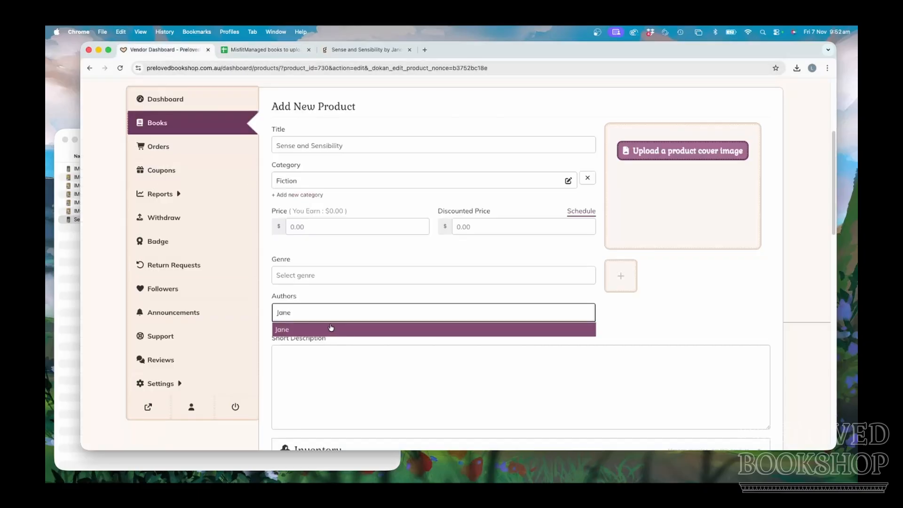
{"action": "key", "text": "super+a"}
{"action": "key", "text": "super+v"}
{"action": "left_click", "coordinate": [325, 330]}
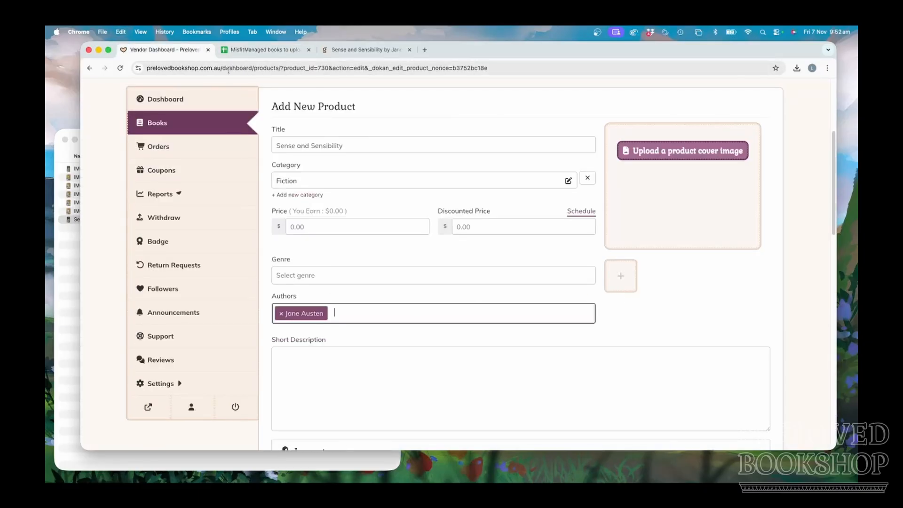
- Add the genres Literary fiction, Classics, Historical fiction and Romance & love to the new product
{"action": "left_click", "coordinate": [267, 49]}
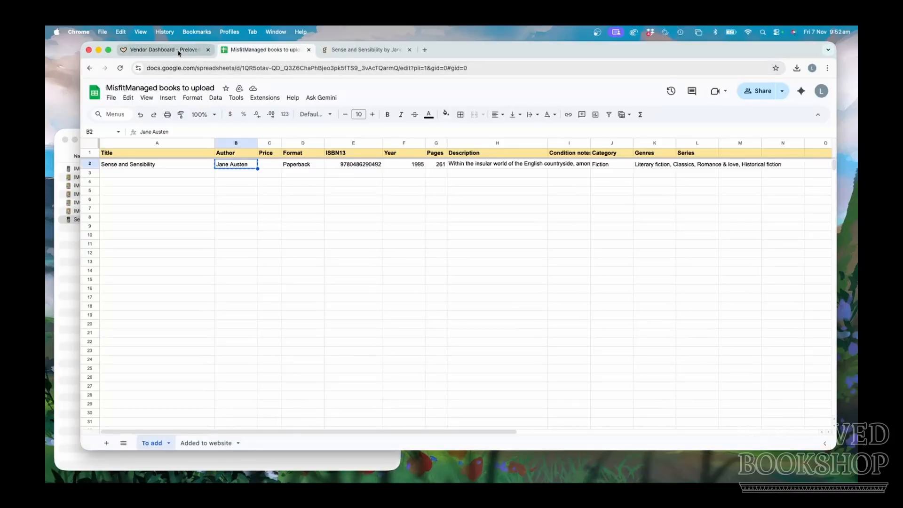
{"action": "left_click", "coordinate": [178, 51]}
{"action": "left_click", "coordinate": [299, 275]}
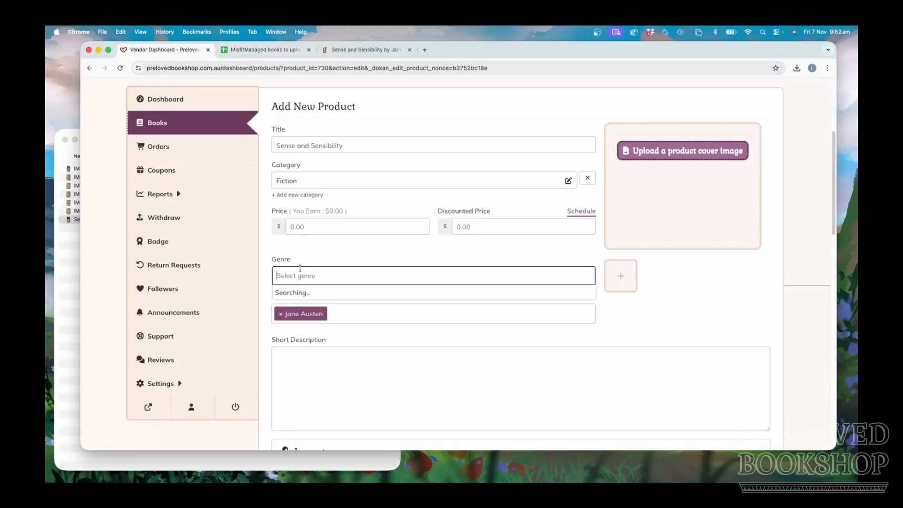
{"action": "type", "text": "liter"}
{"action": "left_click", "coordinate": [313, 293]}
{"action": "type", "text": "clas"}
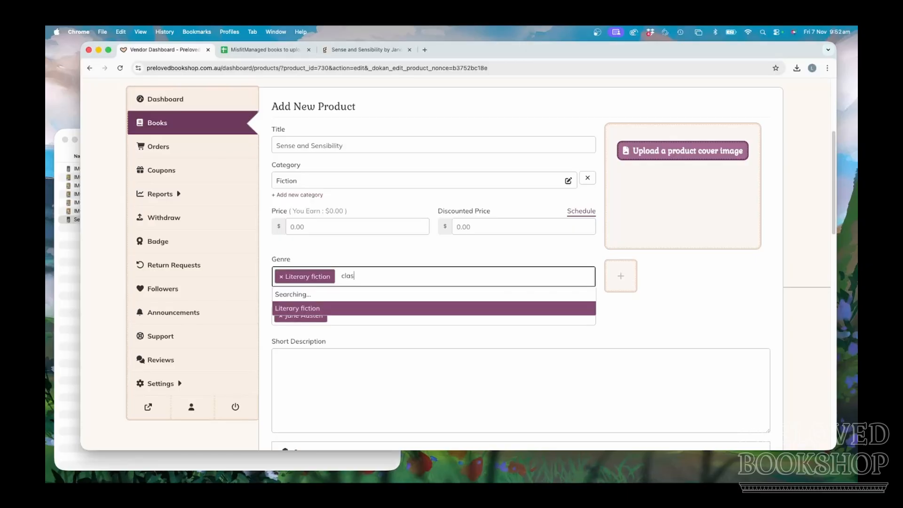
{"action": "type", "text": "s"}
{"action": "left_click", "coordinate": [354, 293]}
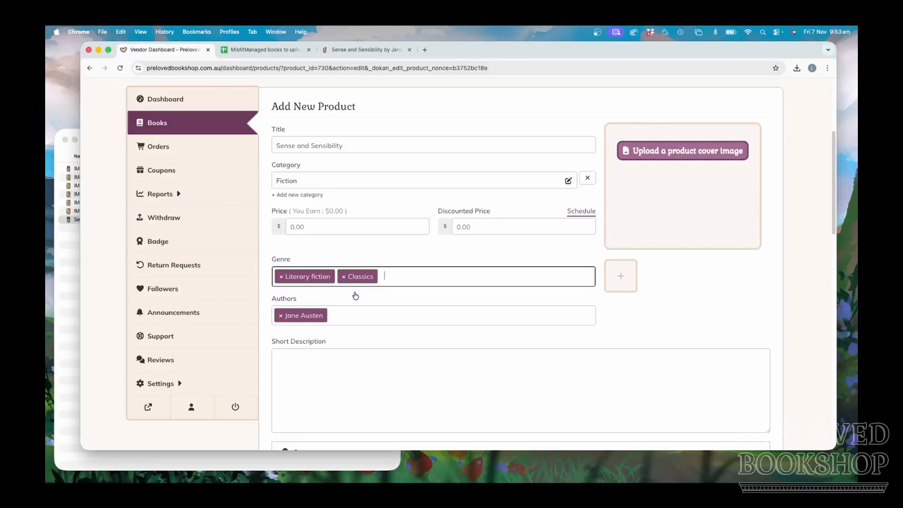
{"action": "type", "text": "histori"}
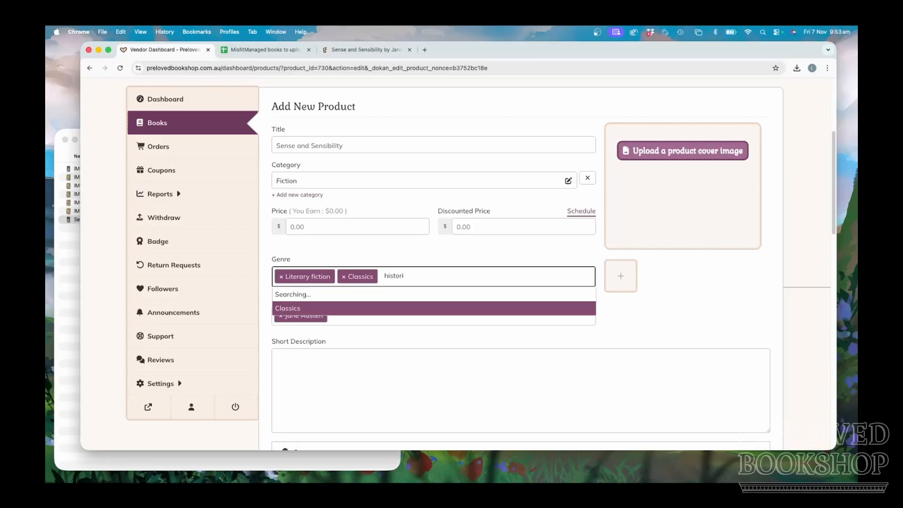
{"action": "left_click", "coordinate": [379, 295]}
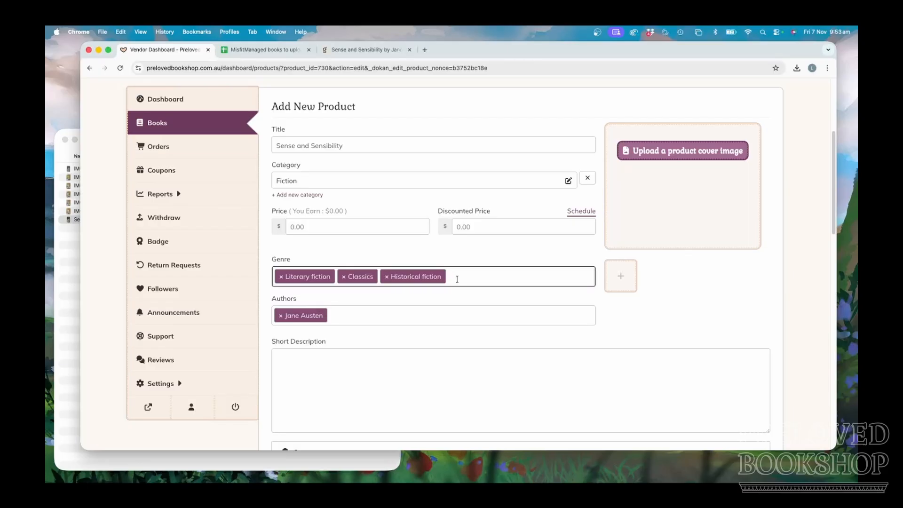
{"action": "type", "text": "roman"}
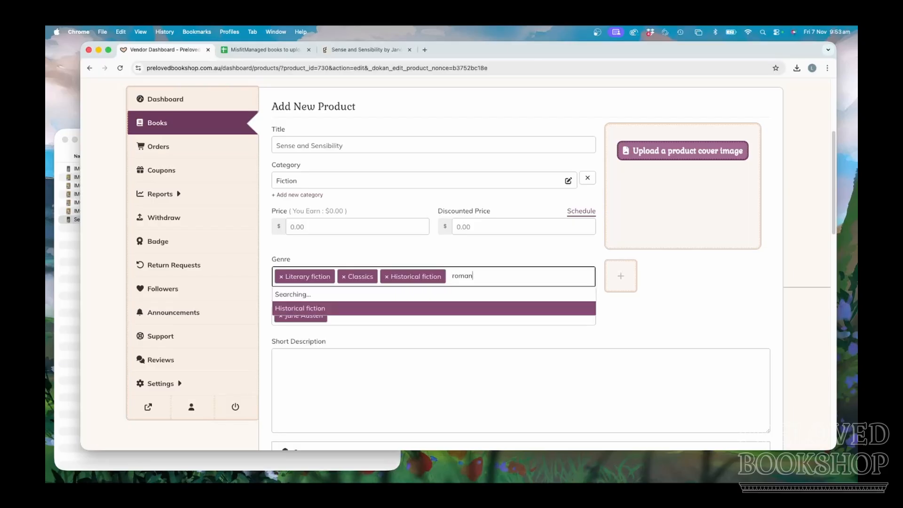
{"action": "left_click", "coordinate": [461, 292]}
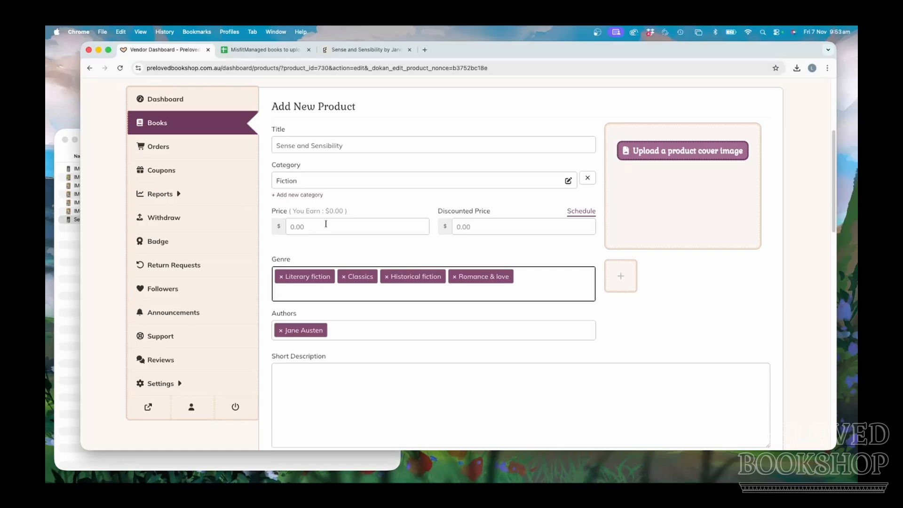
- Upload Sense and Sensibility Jane Austen.jpg from the Jane Austen folder for the product's cover image and review its attachment details
{"action": "left_click", "coordinate": [667, 151]}
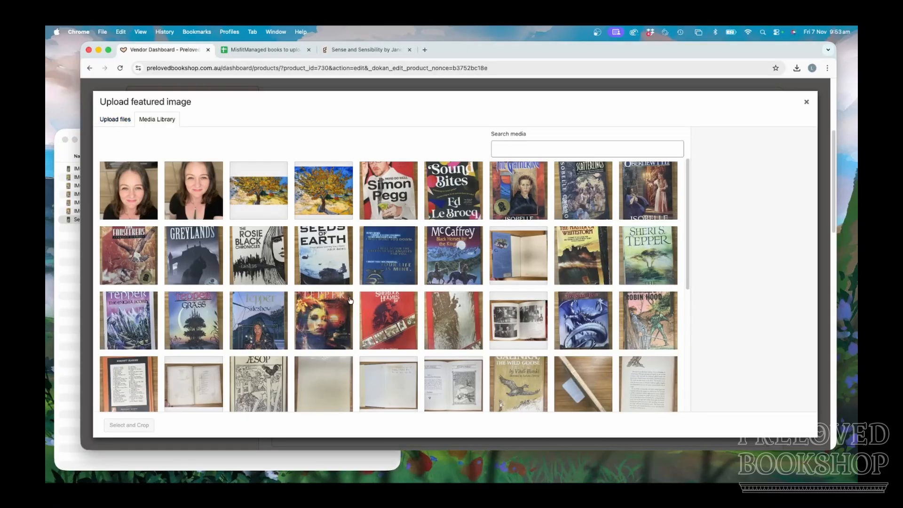
{"action": "scroll", "coordinate": [356, 295], "scroll_direction": "down", "scroll_amount": 5}
{"action": "scroll", "coordinate": [357, 294], "scroll_direction": "up", "scroll_amount": 5}
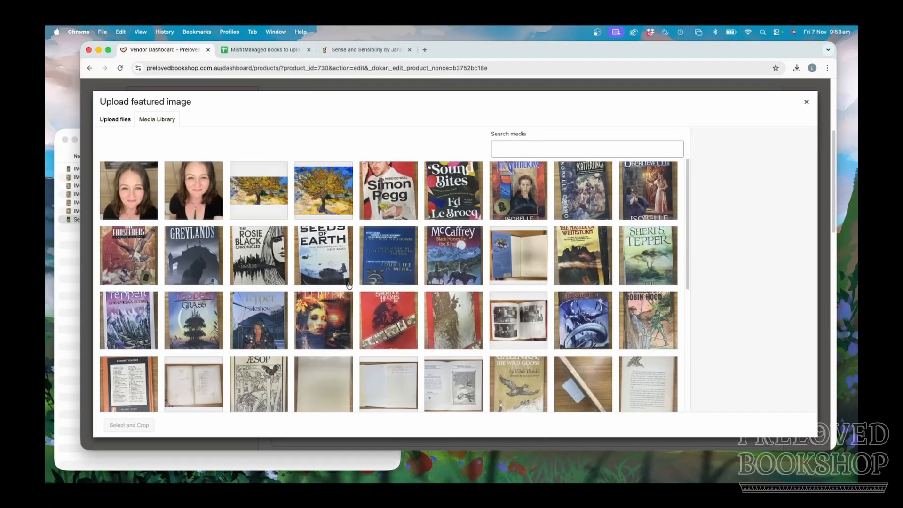
{"action": "left_click", "coordinate": [117, 123]}
{"action": "left_click", "coordinate": [75, 243]}
{"action": "left_click_drag", "start_coordinate": [83, 221], "coordinate": [491, 189]}
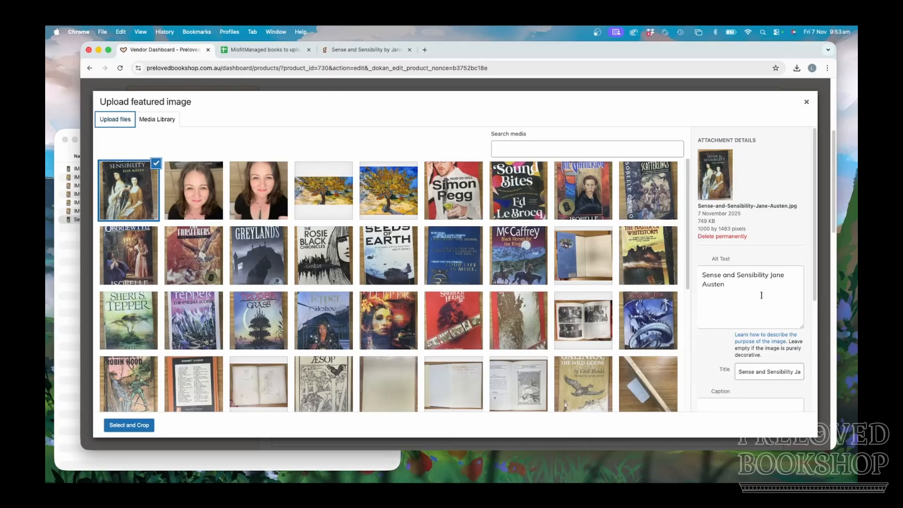
{"action": "scroll", "coordinate": [732, 241], "scroll_direction": "down", "scroll_amount": 3}
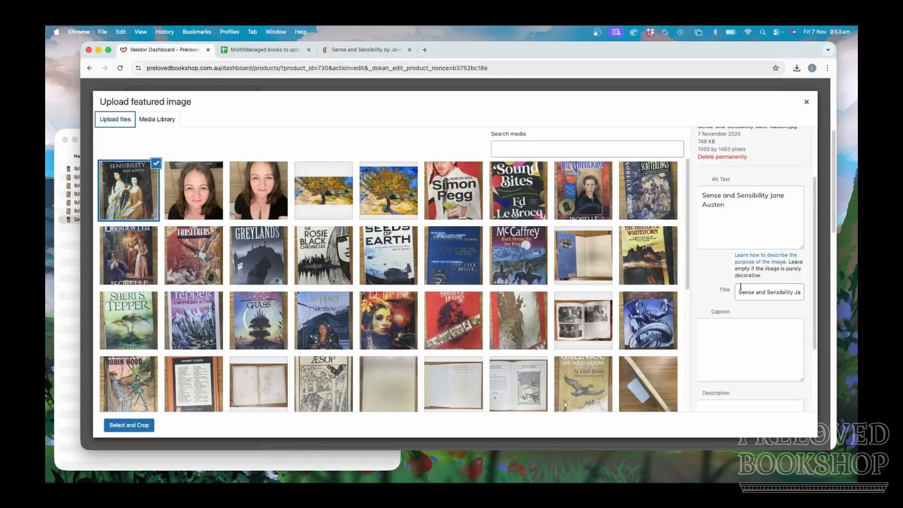
- Set the uploaded Sense and Sensibility photo as the product's cover image without cropping it
{"action": "scroll", "coordinate": [743, 289], "scroll_direction": "down", "scroll_amount": 4}
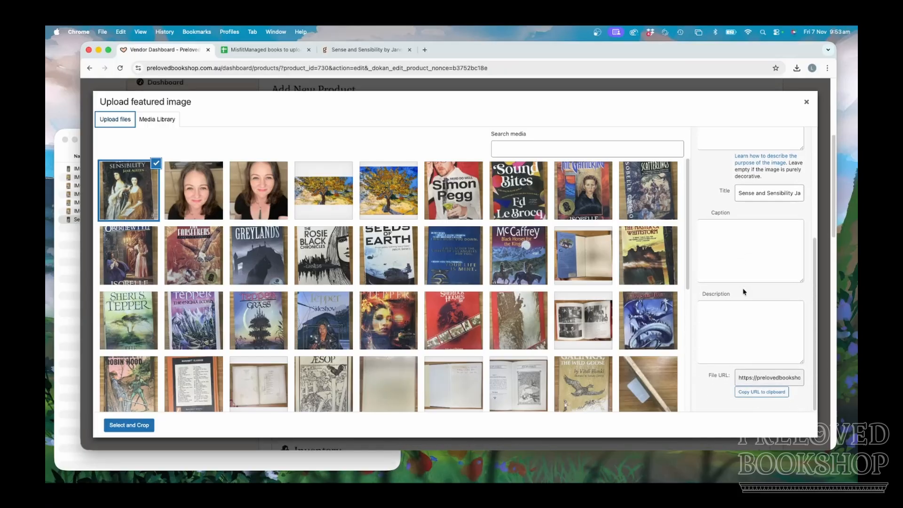
{"action": "scroll", "coordinate": [744, 291], "scroll_direction": "up", "scroll_amount": 5}
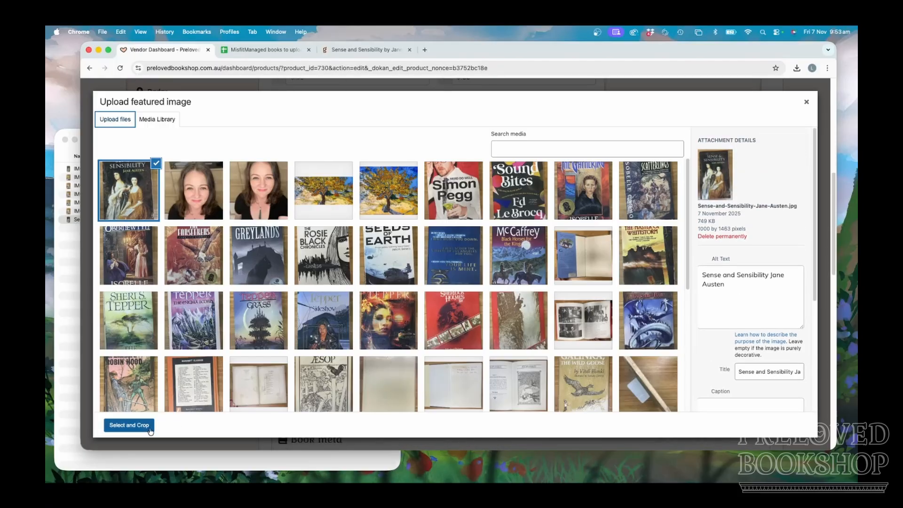
{"action": "left_click", "coordinate": [135, 428]}
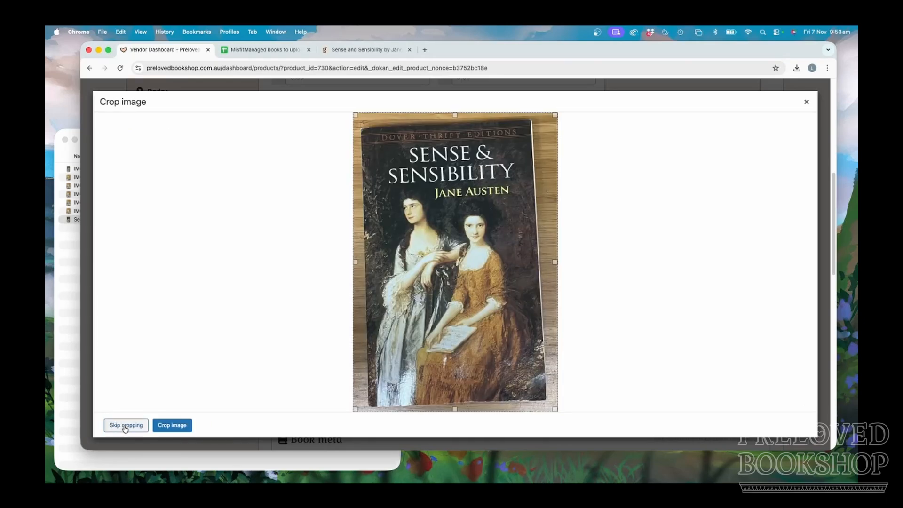
{"action": "left_click", "coordinate": [125, 426]}
{"action": "scroll", "coordinate": [771, 268], "scroll_direction": "up", "scroll_amount": 10}
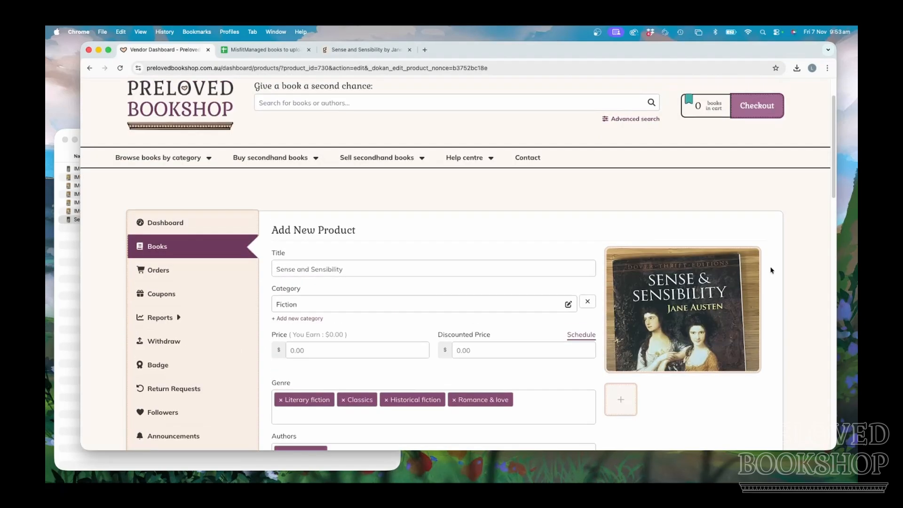
{"action": "scroll", "coordinate": [769, 267], "scroll_direction": "down", "scroll_amount": 5}
{"action": "scroll", "coordinate": [762, 278], "scroll_direction": "down", "scroll_amount": 5}
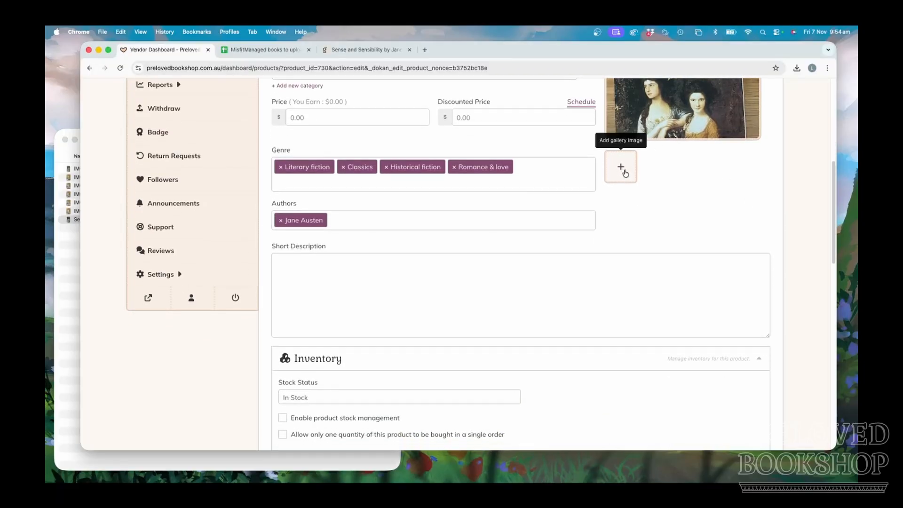
{"action": "left_click", "coordinate": [621, 169]}
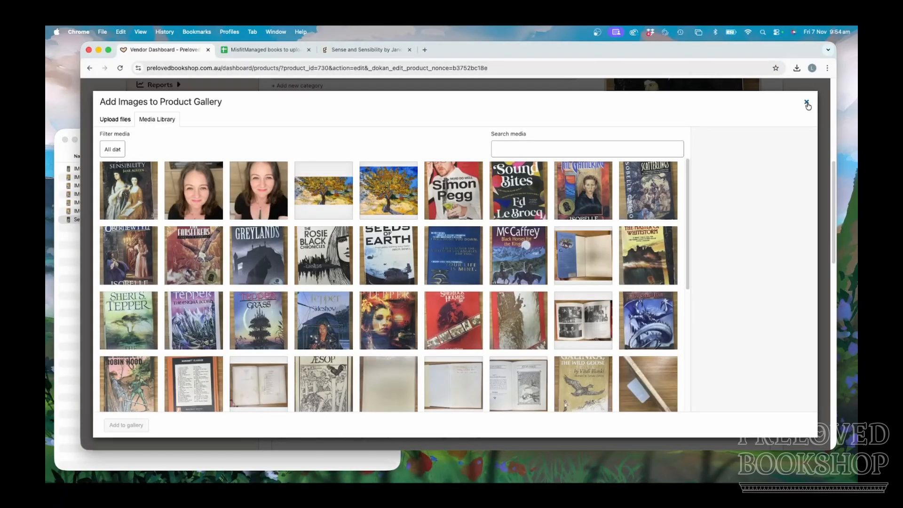
{"action": "left_click", "coordinate": [807, 102]}
- Copy the book's description from row 2 of the spreadsheet into the product's Short Description
{"action": "scroll", "coordinate": [369, 187], "scroll_direction": "down", "scroll_amount": 3}
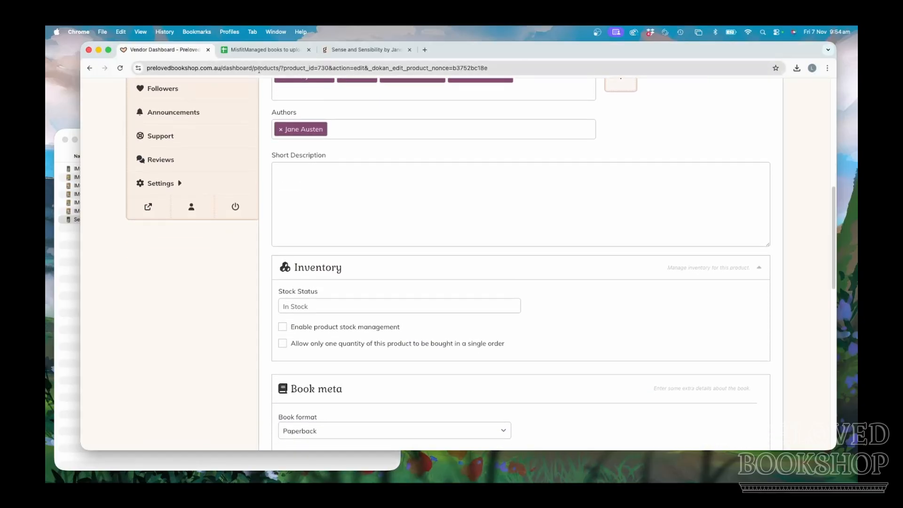
{"action": "left_click", "coordinate": [250, 50]}
{"action": "left_click", "coordinate": [476, 164]}
{"action": "key", "text": "cmd+c"}
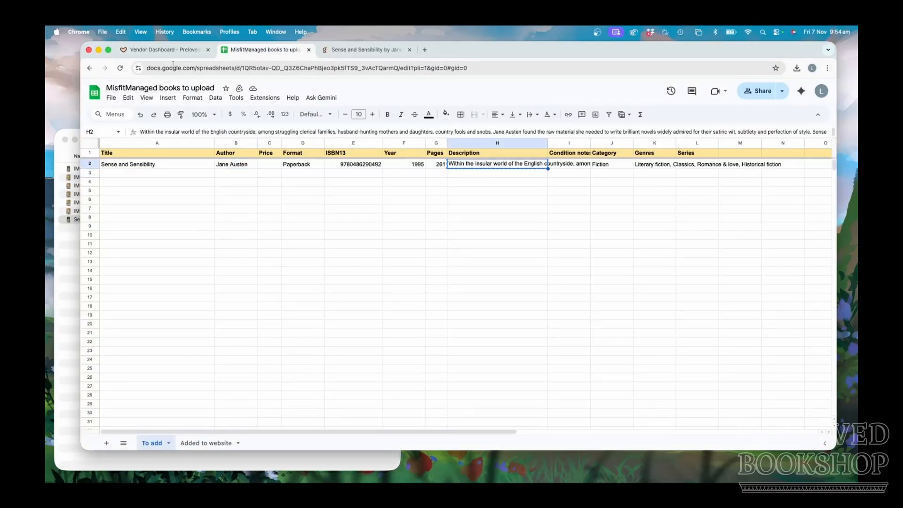
{"action": "left_click", "coordinate": [164, 50]}
{"action": "left_click", "coordinate": [365, 197]}
{"action": "key", "text": "cmd+v"}
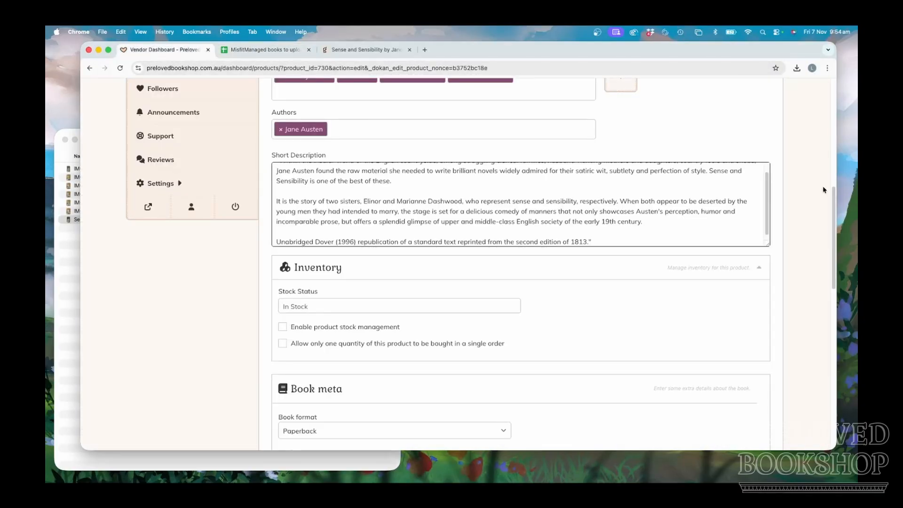
- Enlarge the Short Description box, correct "humor" to "humour" and remove the quotation marks enclosing the text
{"action": "left_click_drag", "start_coordinate": [767, 244], "coordinate": [768, 312]}
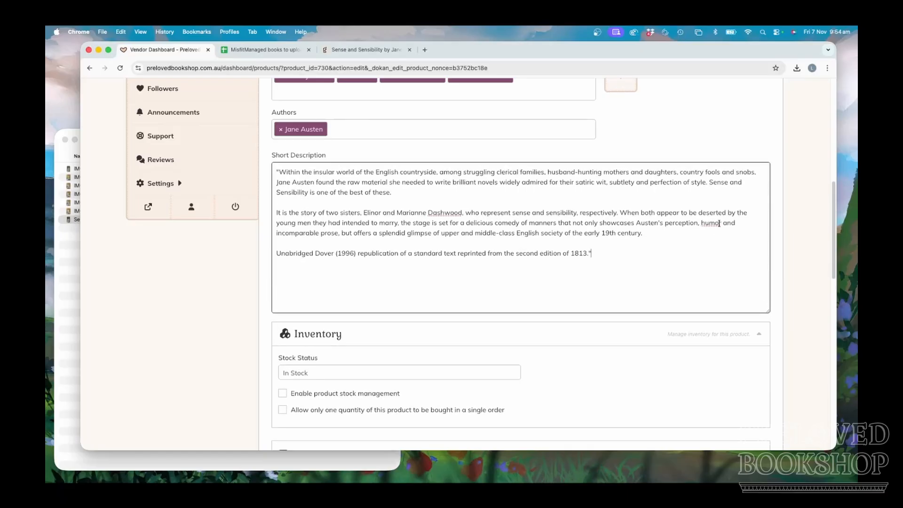
{"action": "type", "text": "u"}
{"action": "left_click", "coordinate": [280, 172]}
{"action": "key", "text": "BackSpace"}
- Enable product stock management with a stock quantity of 1 and allow only one copy per order
{"action": "scroll", "coordinate": [270, 274], "scroll_direction": "down", "scroll_amount": 5}
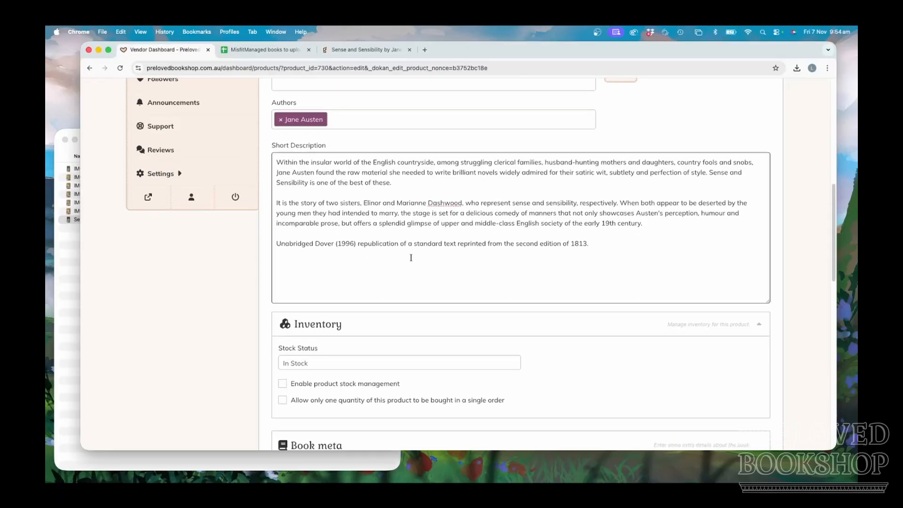
{"action": "left_click", "coordinate": [282, 254]}
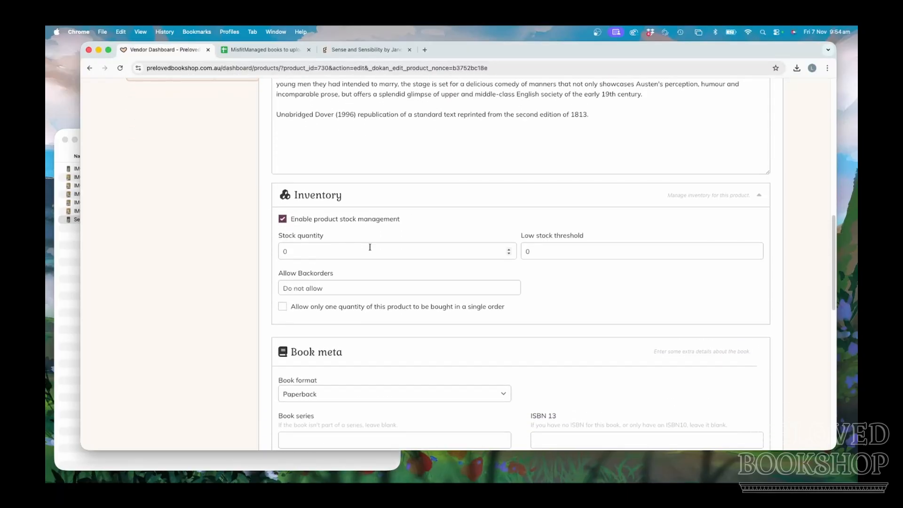
{"action": "left_click_drag", "start_coordinate": [294, 257], "coordinate": [278, 254]}
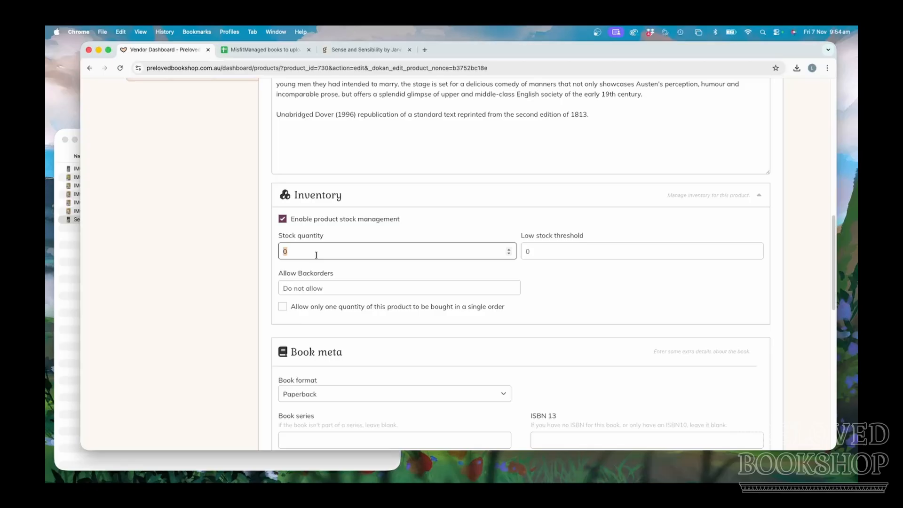
{"action": "left_click", "coordinate": [283, 307]}
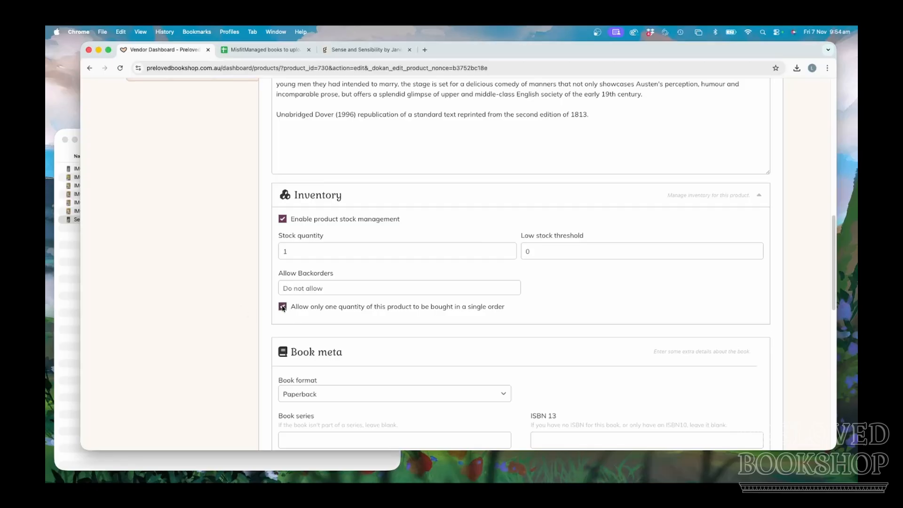
{"action": "scroll", "coordinate": [243, 303], "scroll_direction": "down", "scroll_amount": 6}
{"action": "scroll", "coordinate": [339, 249], "scroll_direction": "down", "scroll_amount": 2}
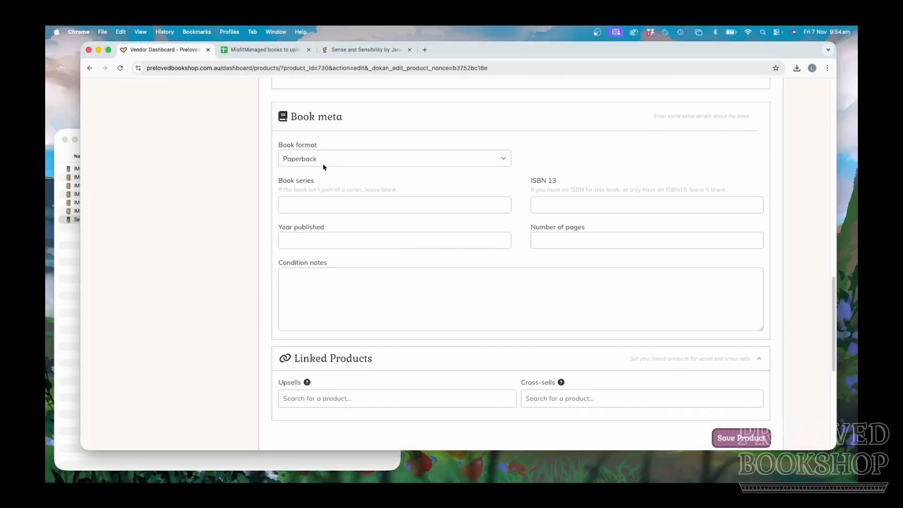
{"action": "left_click", "coordinate": [403, 200]}
{"action": "left_click", "coordinate": [588, 201]}
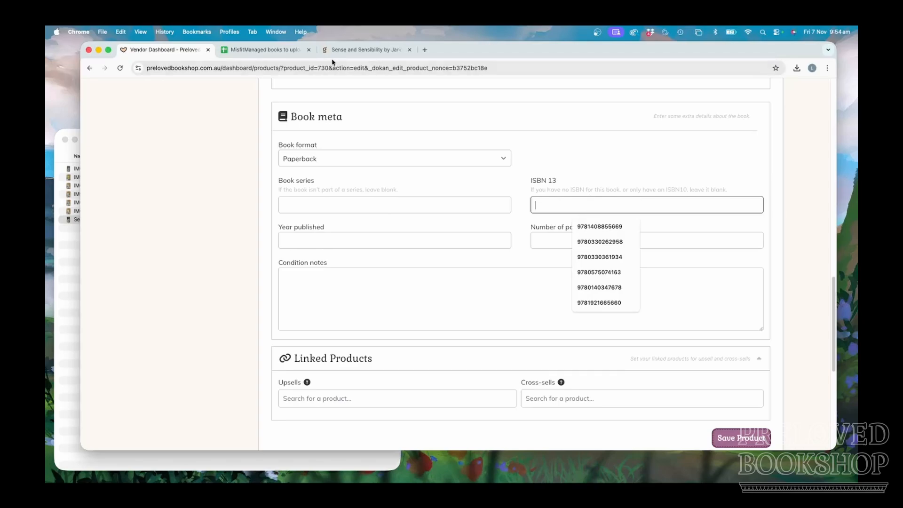
{"action": "left_click", "coordinate": [265, 49]}
{"action": "left_click", "coordinate": [380, 164]}
{"action": "key", "text": "super+c"}
{"action": "left_click", "coordinate": [165, 49]}
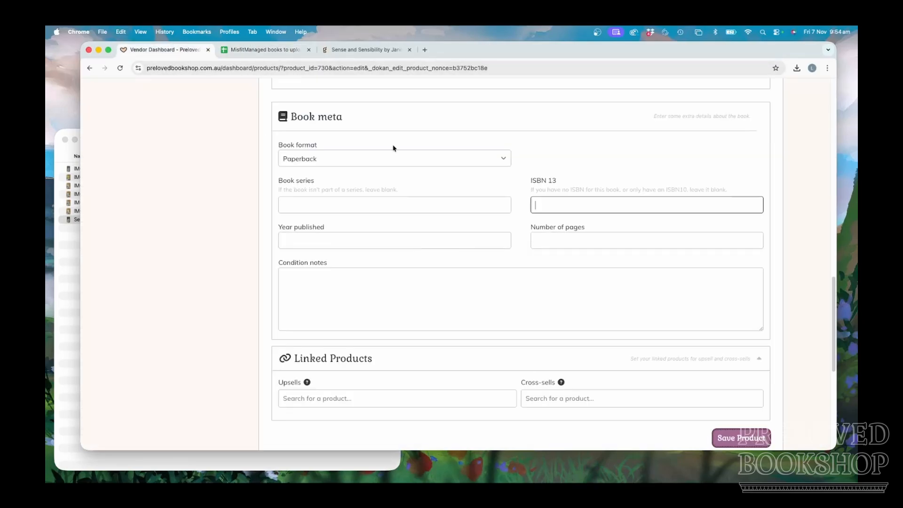
{"action": "key", "text": "super+v"}
- Copy the year 1995 from the spreadsheet into the book's Year published
{"action": "left_click", "coordinate": [265, 53]}
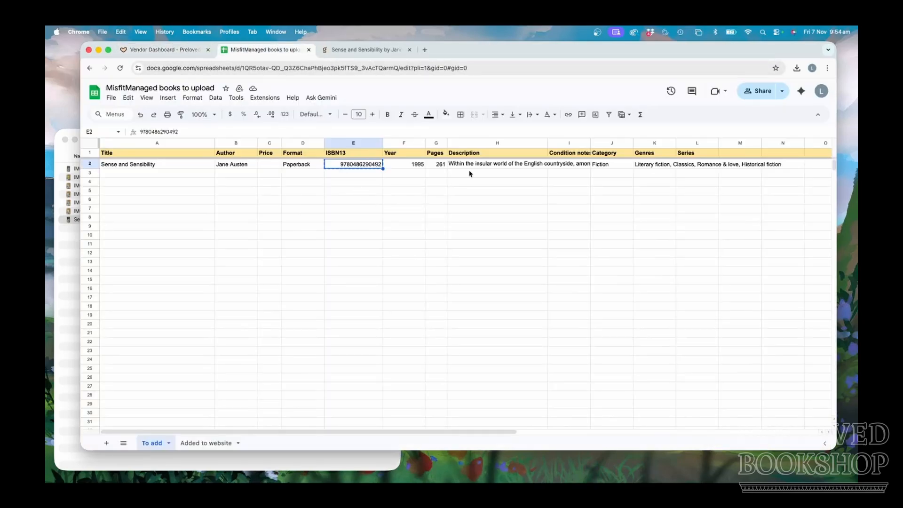
{"action": "left_click", "coordinate": [426, 166]}
{"action": "left_click", "coordinate": [176, 53]}
{"action": "left_click", "coordinate": [376, 242]}
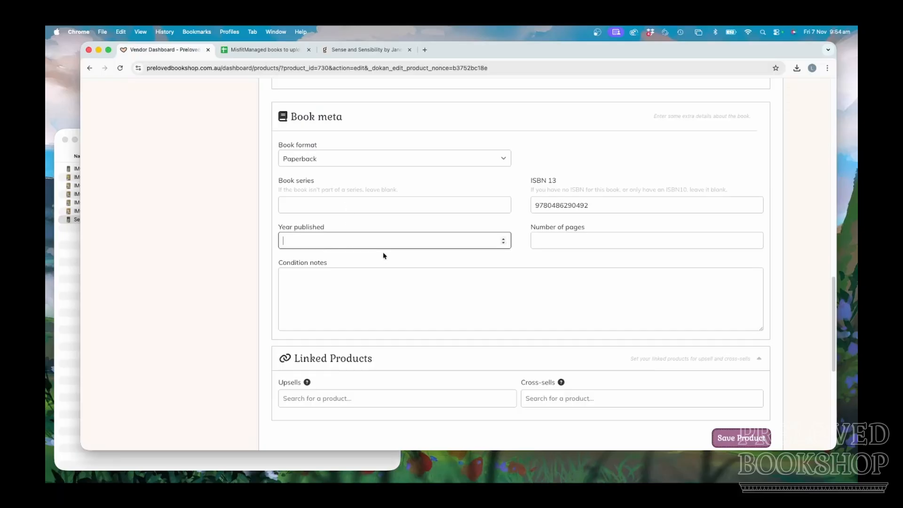
{"action": "key", "text": "super+v"}
- Copy the page count 261 from the spreadsheet into the book's Number of pages
{"action": "left_click", "coordinate": [265, 49]}
{"action": "left_click", "coordinate": [438, 165]}
{"action": "key", "text": "super+c"}
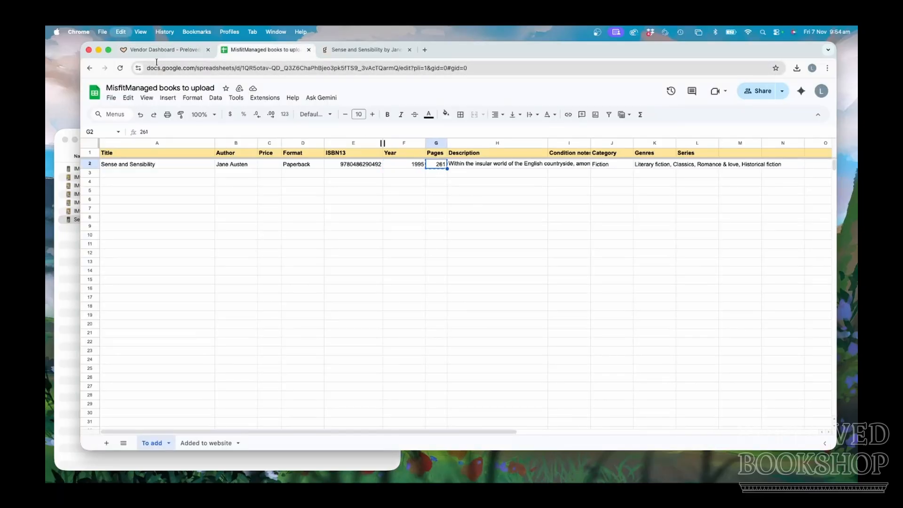
{"action": "left_click", "coordinate": [164, 49]}
{"action": "left_click", "coordinate": [550, 237]}
{"action": "key", "text": "super+v"}
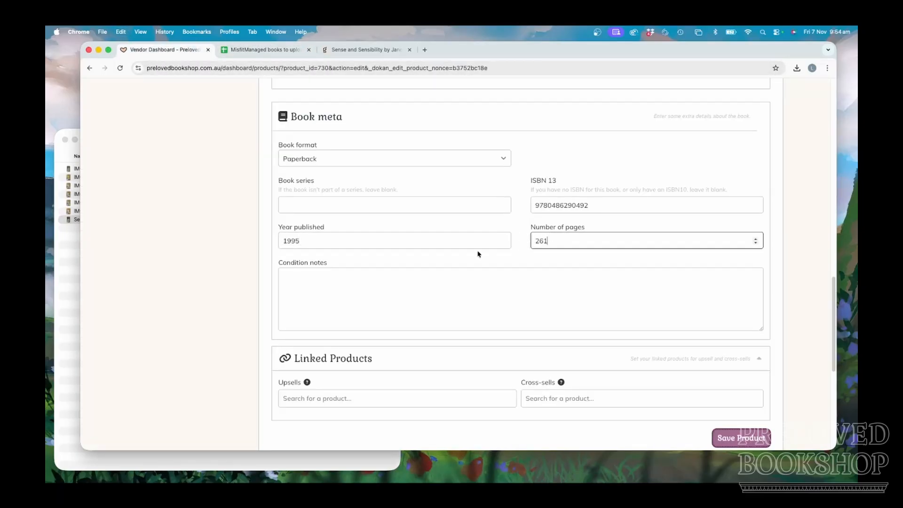
- Review the Condition notes and Linked Products sections, and save the product
{"action": "left_click", "coordinate": [333, 317]}
{"action": "scroll", "coordinate": [771, 242], "scroll_direction": "down", "scroll_amount": 3}
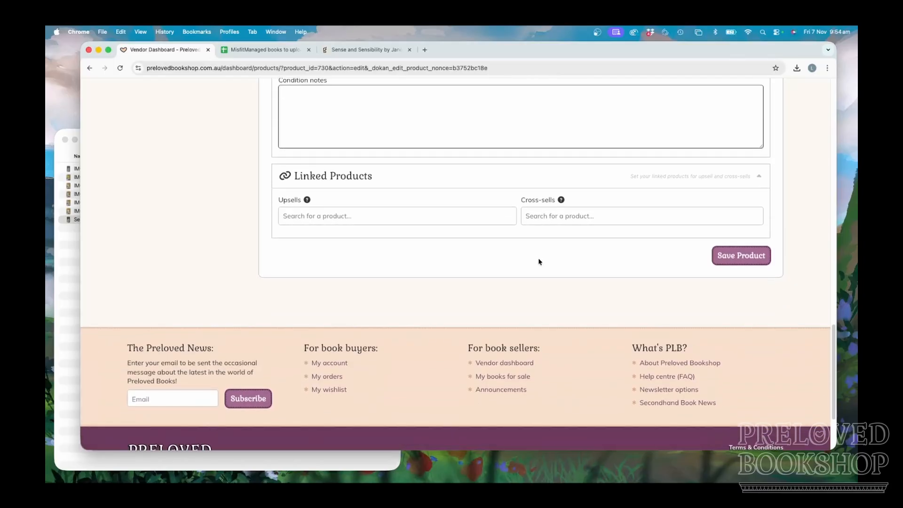
{"action": "scroll", "coordinate": [761, 264], "scroll_direction": "up", "scroll_amount": 5}
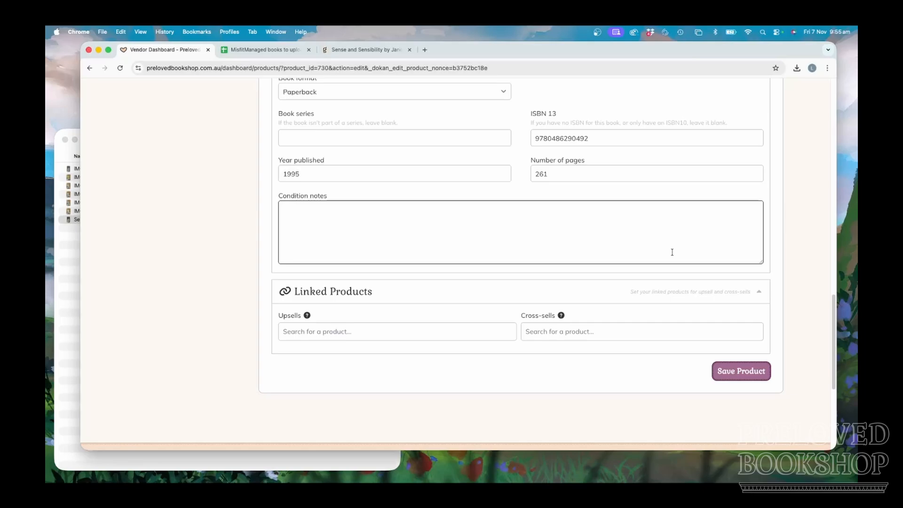
{"action": "left_click", "coordinate": [796, 358]}
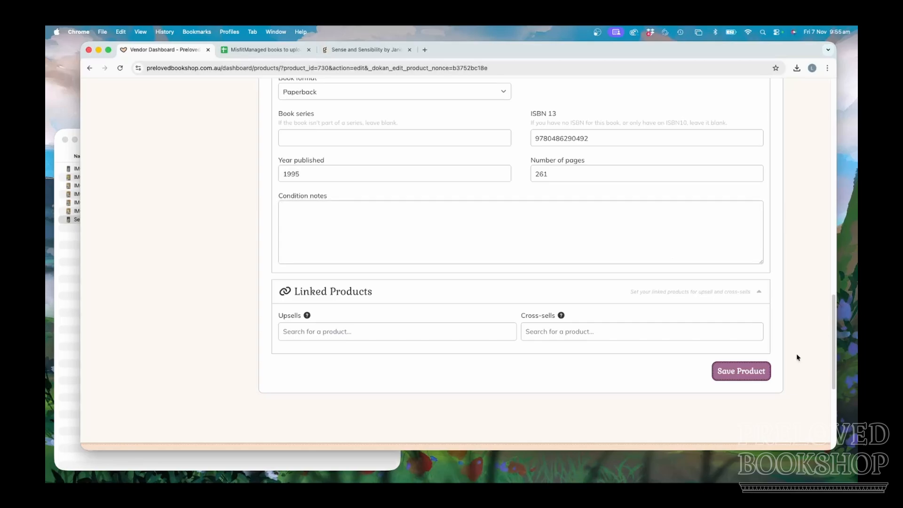
{"action": "left_click", "coordinate": [750, 379]}
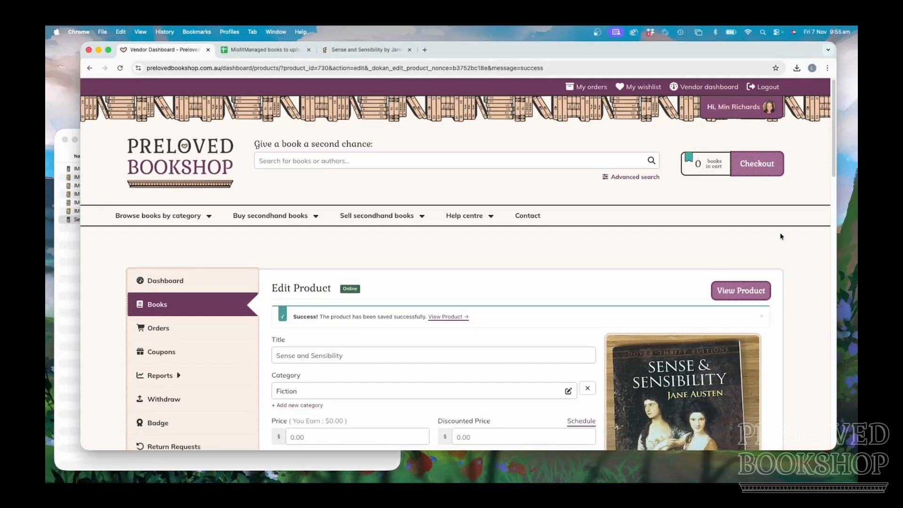
- Set the Sense and Sensibility product's price to $10 and save the product again
{"action": "scroll", "coordinate": [544, 326], "scroll_direction": "down", "scroll_amount": 5}
{"action": "left_click", "coordinate": [318, 318]}
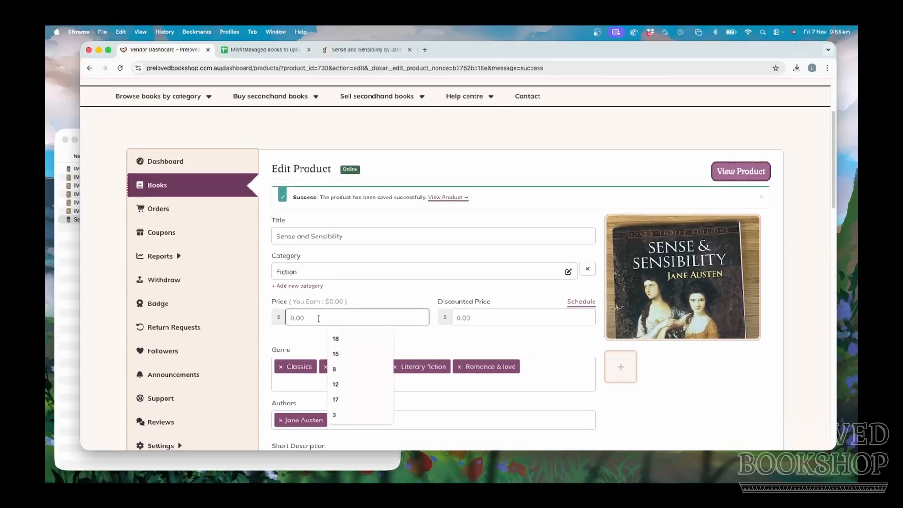
{"action": "type", "text": "18"}
{"action": "left_click", "coordinate": [805, 188]}
{"action": "scroll", "coordinate": [805, 189], "scroll_direction": "down", "scroll_amount": 10}
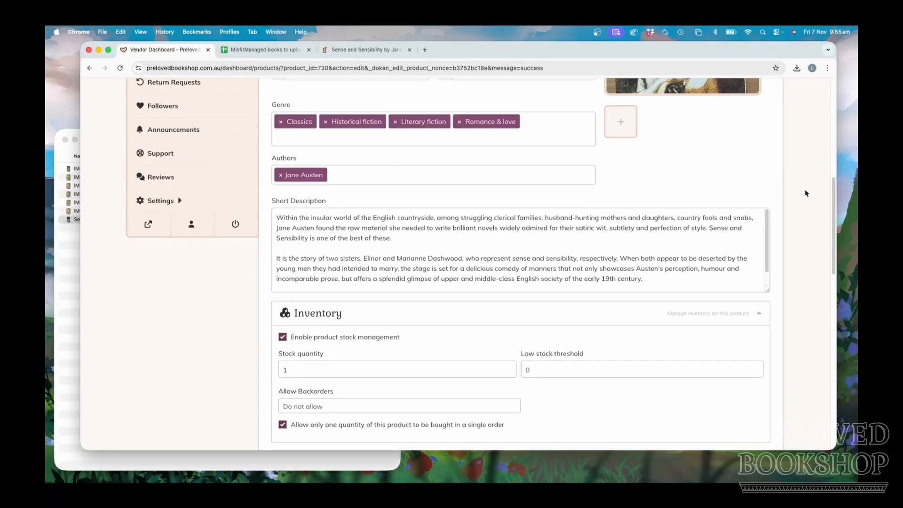
{"action": "scroll", "coordinate": [805, 189], "scroll_direction": "down", "scroll_amount": 18}
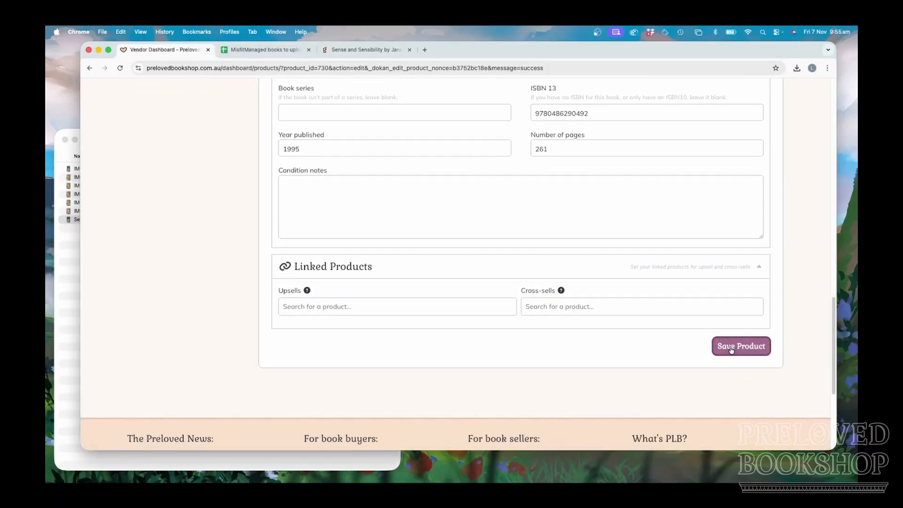
{"action": "left_click", "coordinate": [731, 348]}
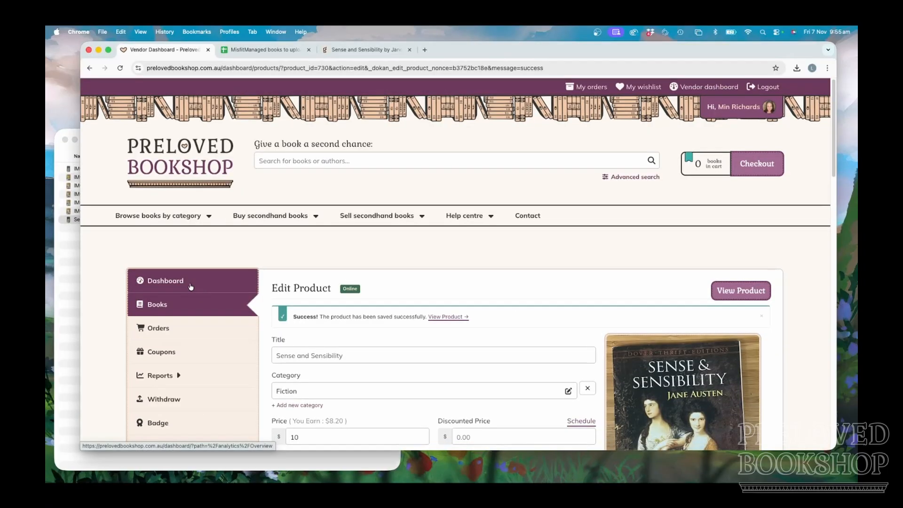
- Check the saved product details and find the Sense and Sensibility listing among the vendor's books
{"action": "scroll", "coordinate": [249, 250], "scroll_direction": "down", "scroll_amount": 8}
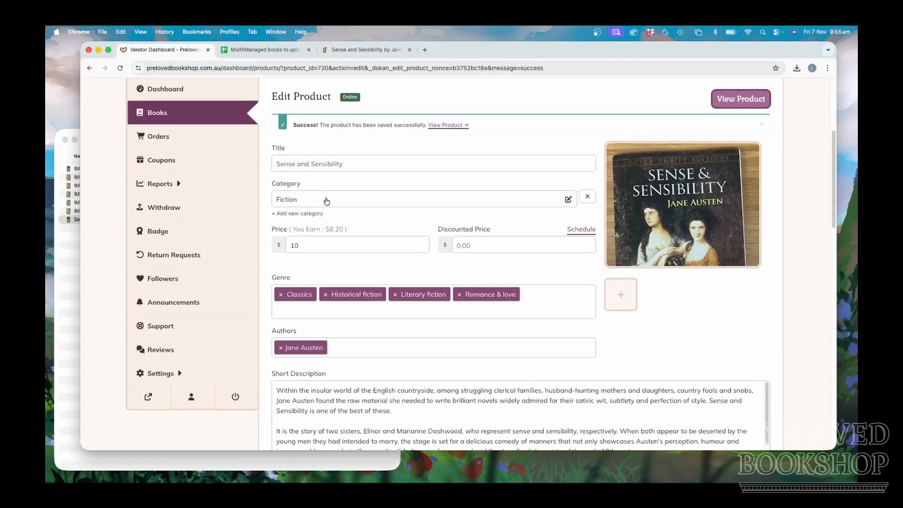
{"action": "scroll", "coordinate": [322, 199], "scroll_direction": "up", "scroll_amount": 4}
{"action": "left_click", "coordinate": [169, 212]}
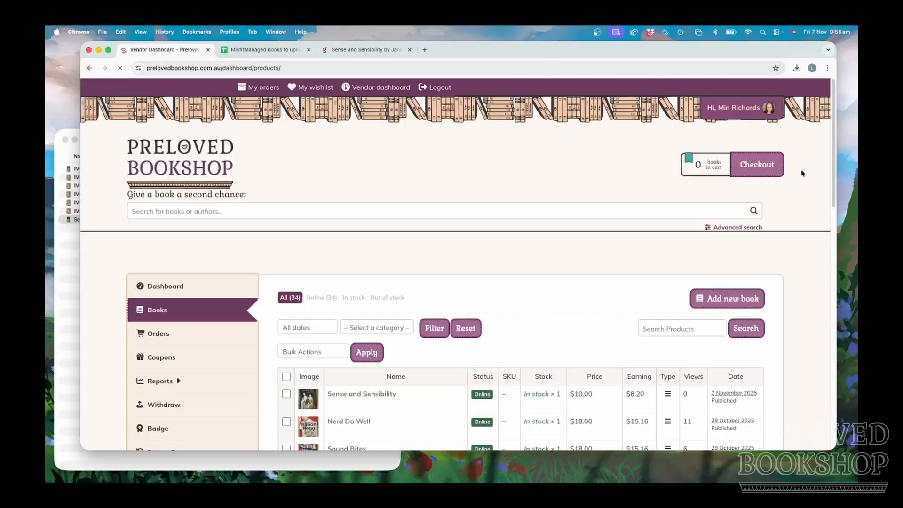
{"action": "scroll", "coordinate": [384, 217], "scroll_direction": "down", "scroll_amount": 7}
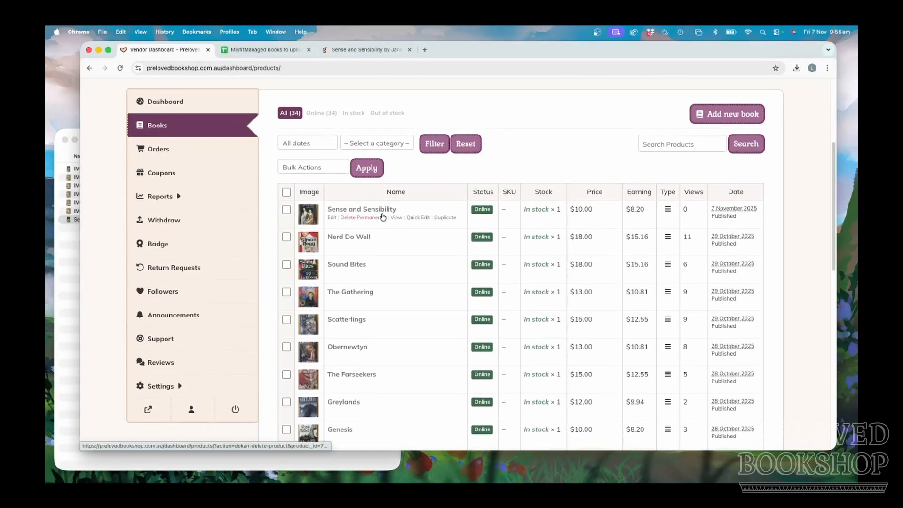
{"action": "scroll", "coordinate": [313, 202], "scroll_direction": "up", "scroll_amount": 5}
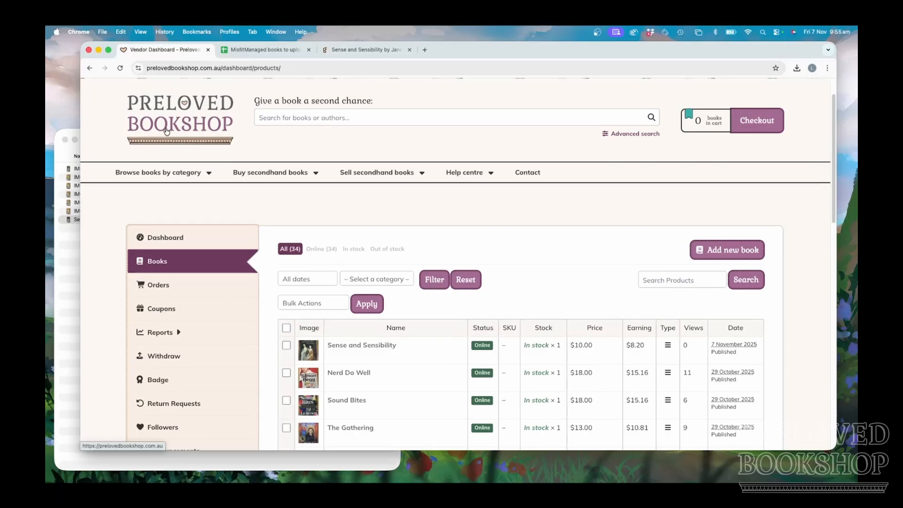
- Open the bookshop's homepage and look for Sense and Sensibility among the latest secondhand books for sale
{"action": "left_click", "coordinate": [168, 135]}
{"action": "scroll", "coordinate": [795, 196], "scroll_direction": "down", "scroll_amount": 10}
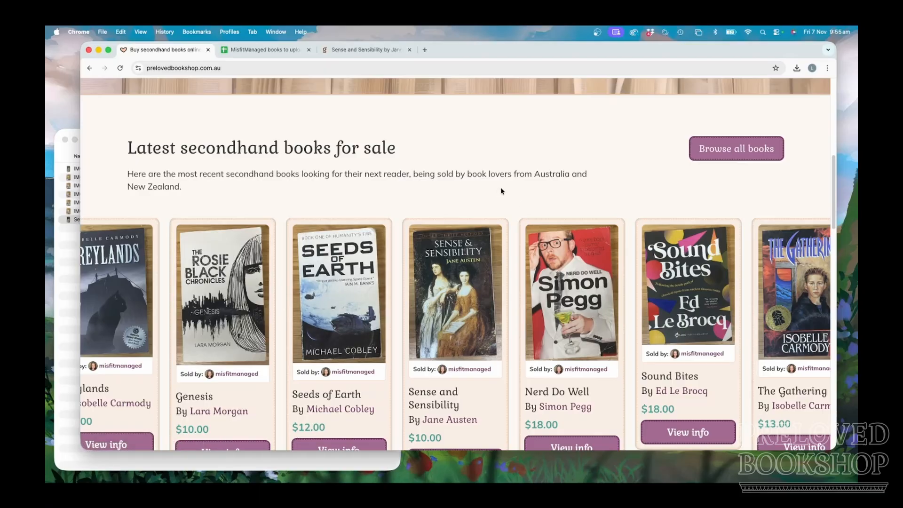
{"action": "scroll", "coordinate": [515, 218], "scroll_direction": "up", "scroll_amount": 7}
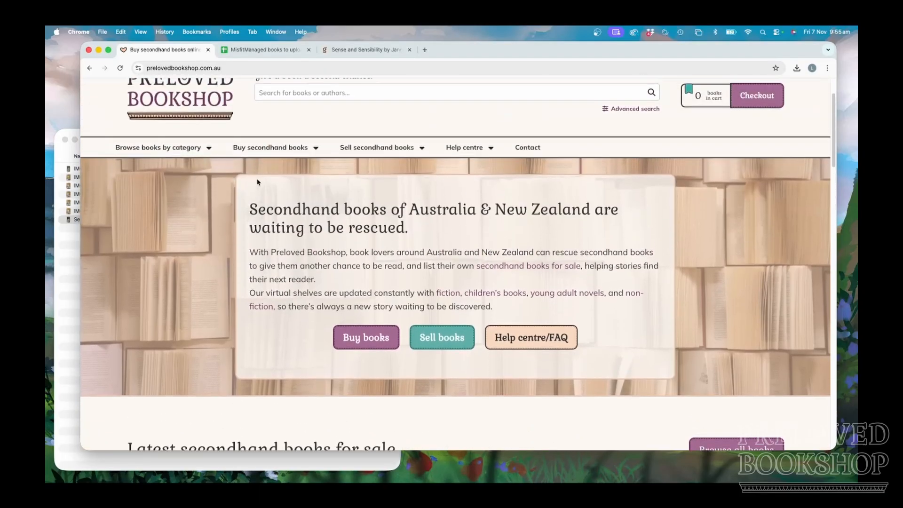
- Browse all secondhand books for sale and look for the Sense and Sensibility listing
{"action": "left_click", "coordinate": [266, 168]}
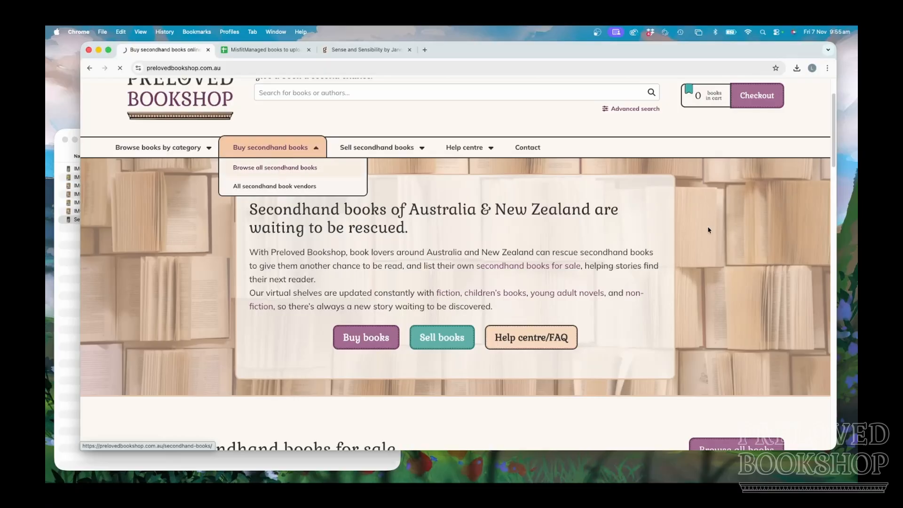
{"action": "scroll", "coordinate": [695, 224], "scroll_direction": "down", "scroll_amount": 8}
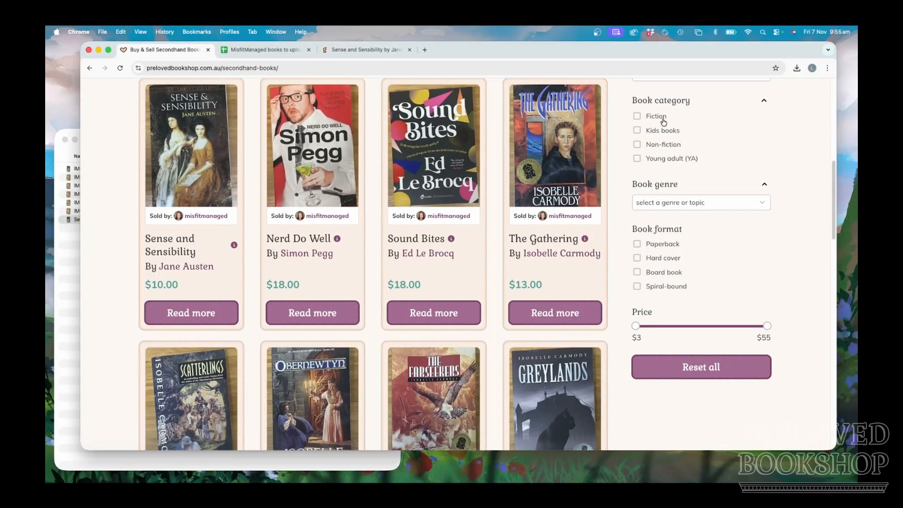
{"action": "scroll", "coordinate": [813, 282], "scroll_direction": "up", "scroll_amount": 3}
{"action": "scroll", "coordinate": [185, 173], "scroll_direction": "up", "scroll_amount": 7}
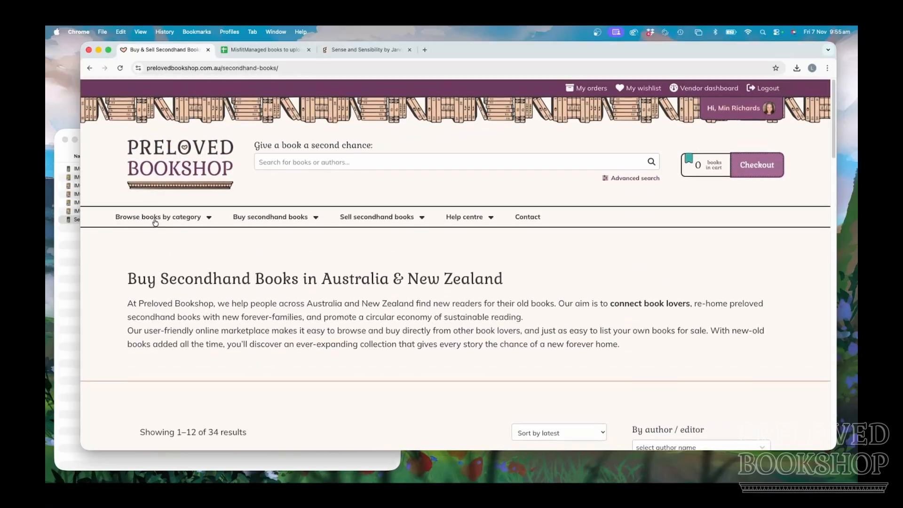
- Browse the Fiction category and look for Sense and Sensibility among its books
{"action": "left_click", "coordinate": [162, 235]}
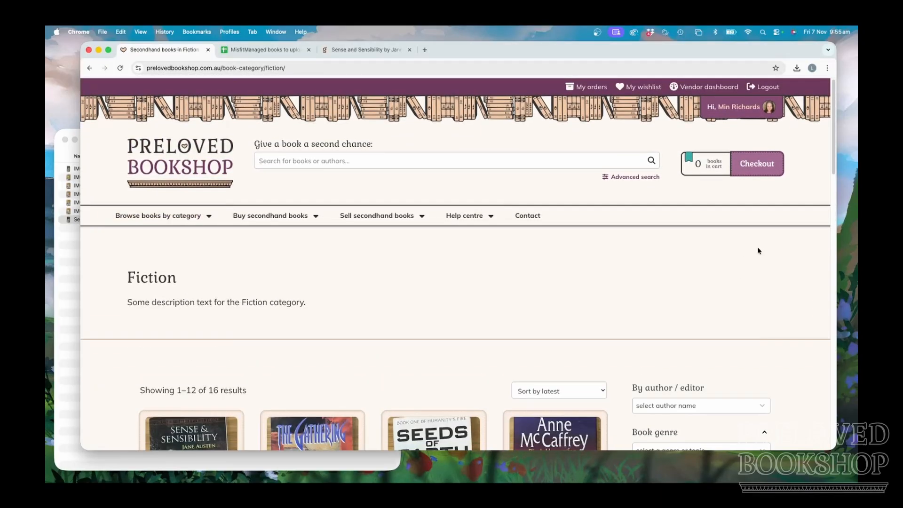
{"action": "scroll", "coordinate": [767, 243], "scroll_direction": "down", "scroll_amount": 3}
{"action": "scroll", "coordinate": [775, 245], "scroll_direction": "down", "scroll_amount": 3}
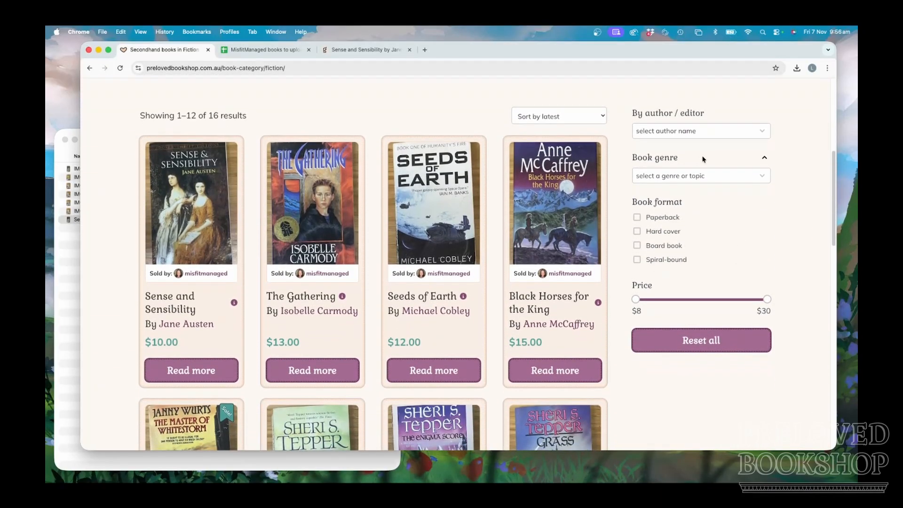
- Try filtering the Fiction books by the Romance & love genre, and clear that filter
{"action": "left_click", "coordinate": [717, 173]}
{"action": "type", "text": "rom"}
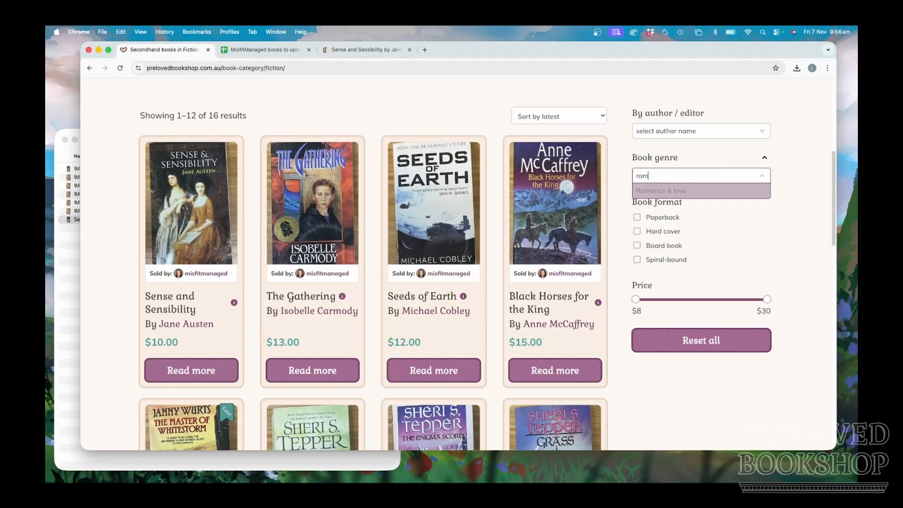
{"action": "left_click", "coordinate": [725, 190]}
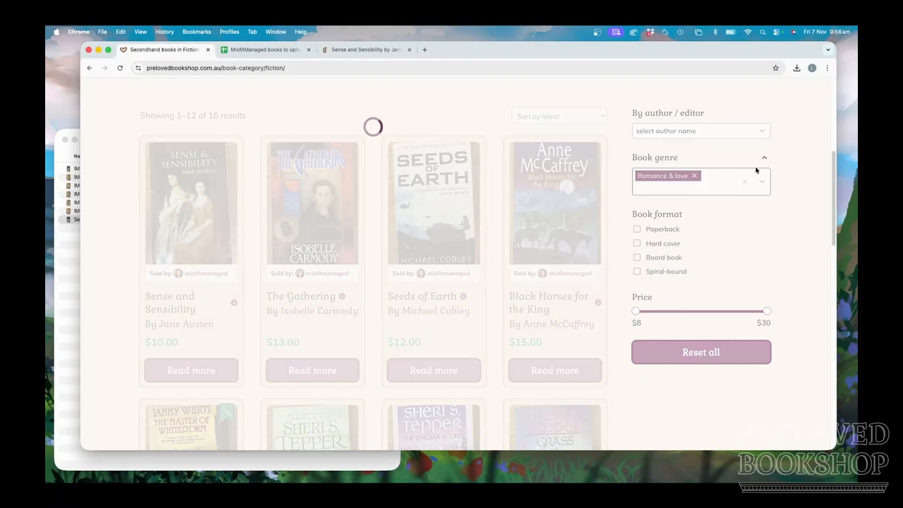
{"action": "left_click", "coordinate": [693, 176]}
- Filter the Fiction books by the Historical fiction genre and look for Sense and Sensibility
{"action": "type", "text": "hito"}
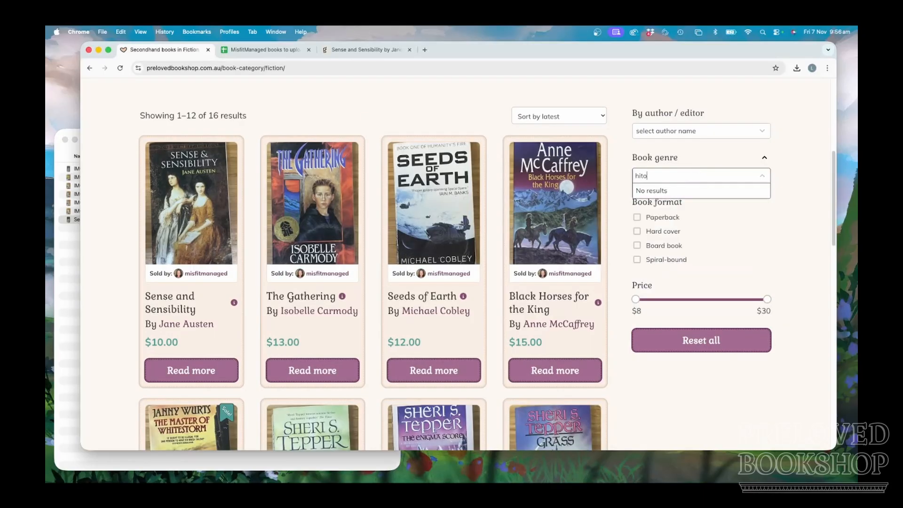
{"action": "key", "text": "BackSpace"}
{"action": "key", "text": "BackSpace"}
{"action": "type", "text": "sto"}
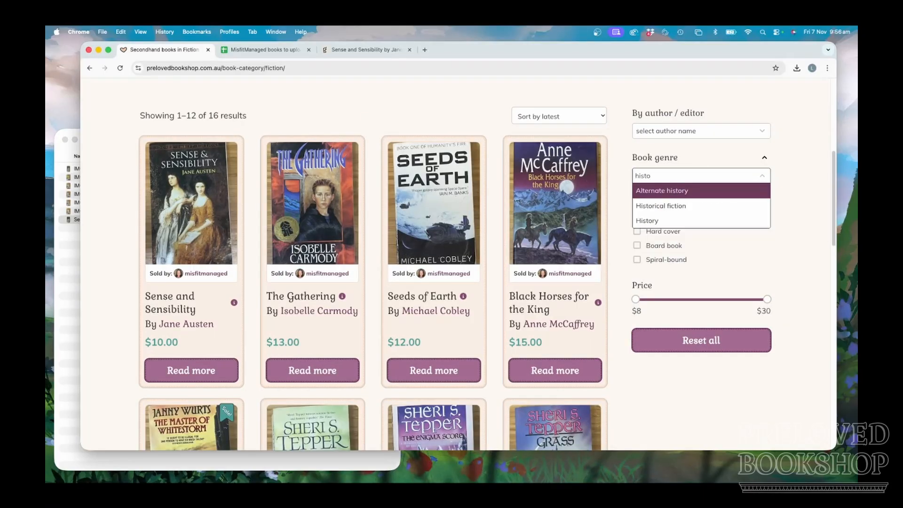
{"action": "left_click", "coordinate": [708, 206]}
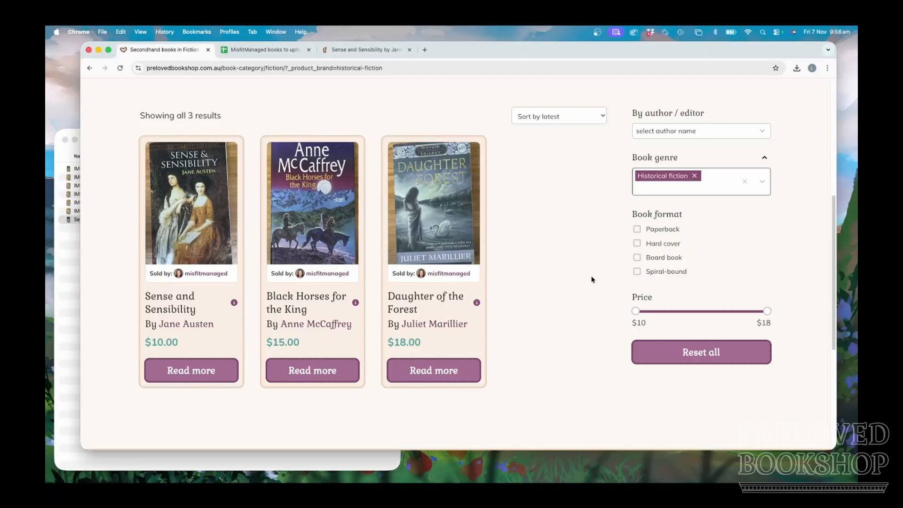
{"action": "scroll", "coordinate": [590, 278], "scroll_direction": "up", "scroll_amount": 6}
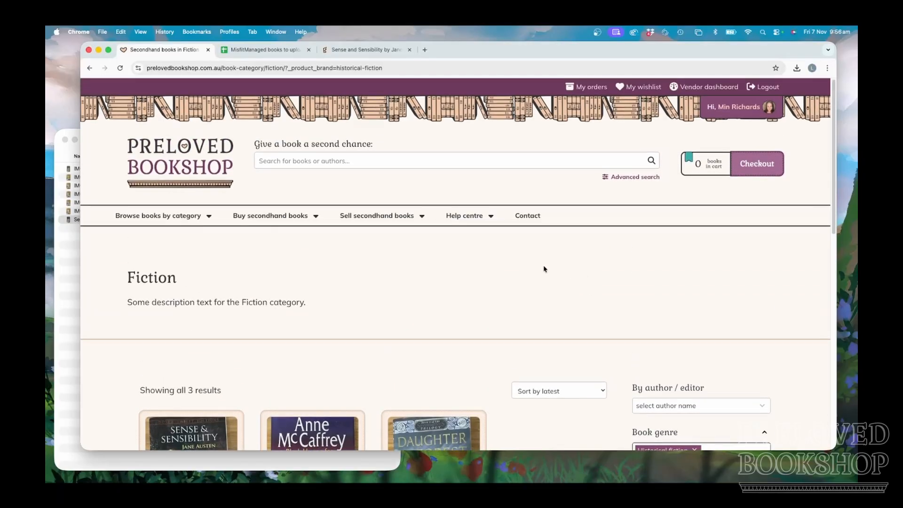